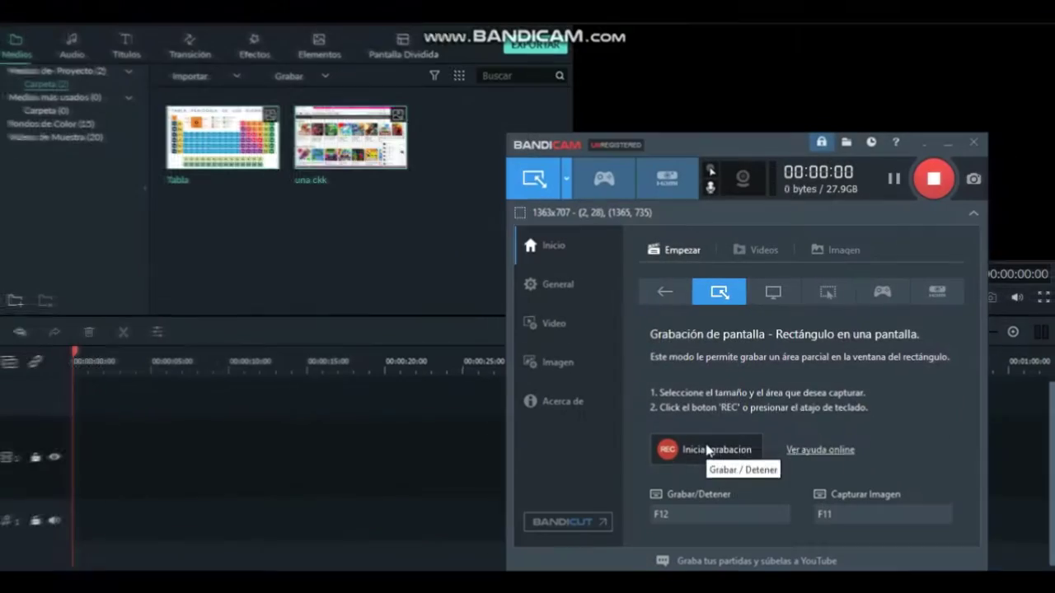
Step: Place the Tabla image at the start of video track 1
{"action": "left_click", "coordinate": [707, 449]}
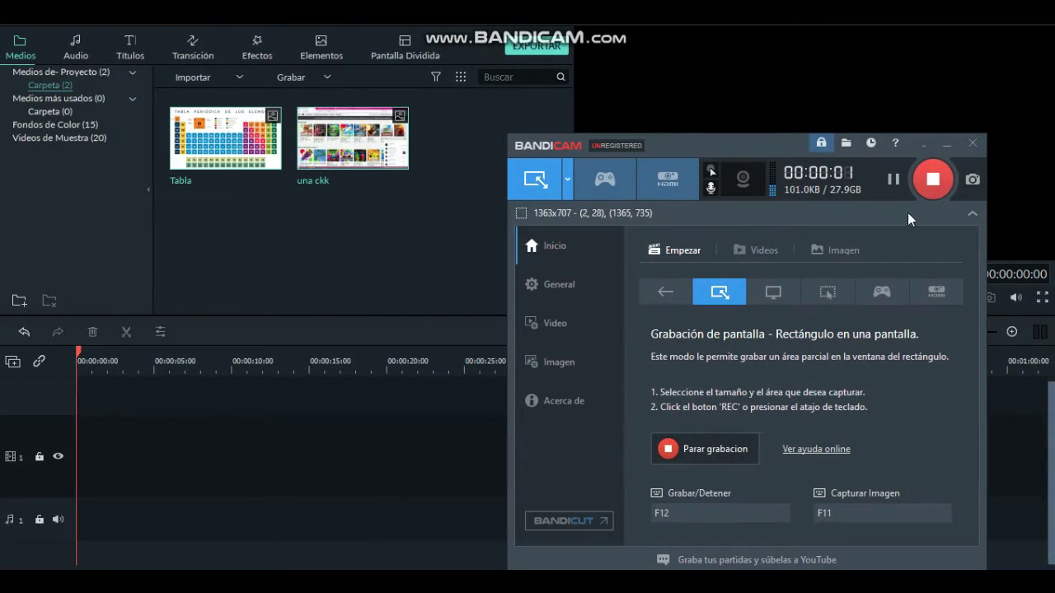
{"action": "left_click", "coordinate": [948, 145]}
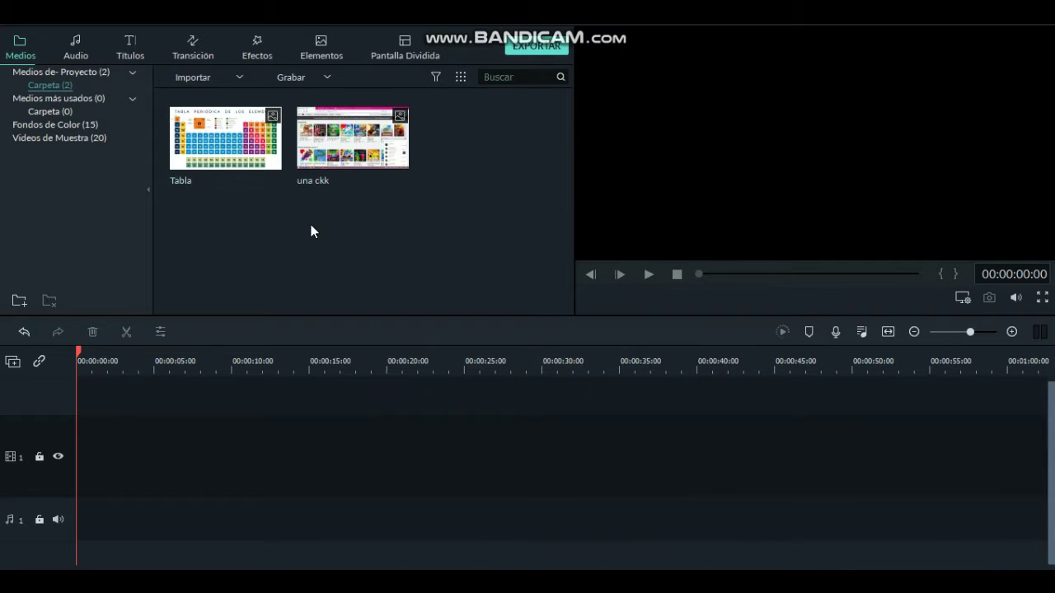
{"action": "left_click_drag", "start_coordinate": [267, 165], "coordinate": [52, 468]}
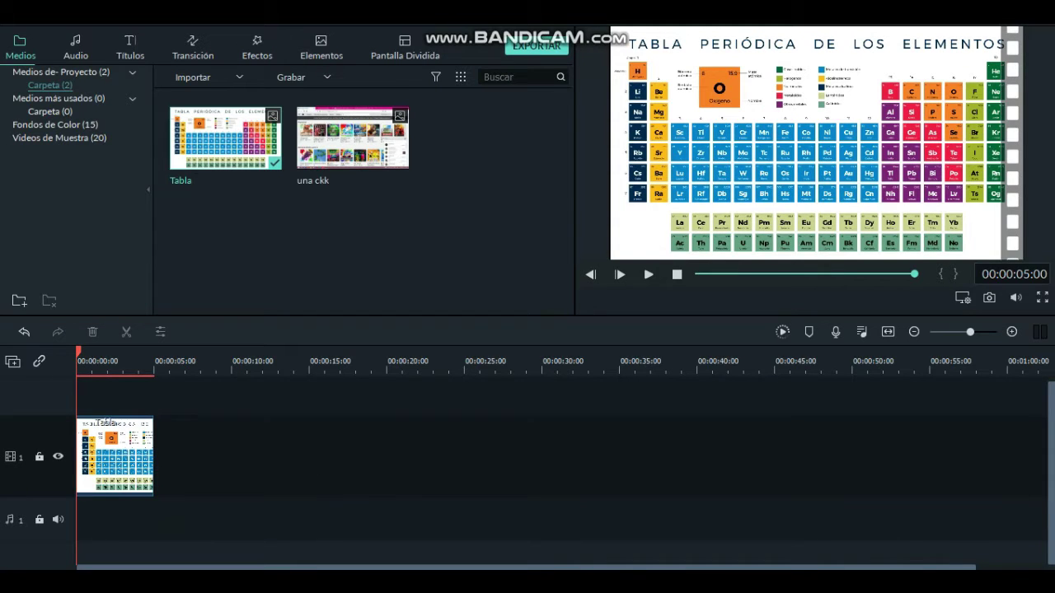
{"action": "key", "text": "alt+Tab"}
{"action": "left_click", "coordinate": [945, 146]}
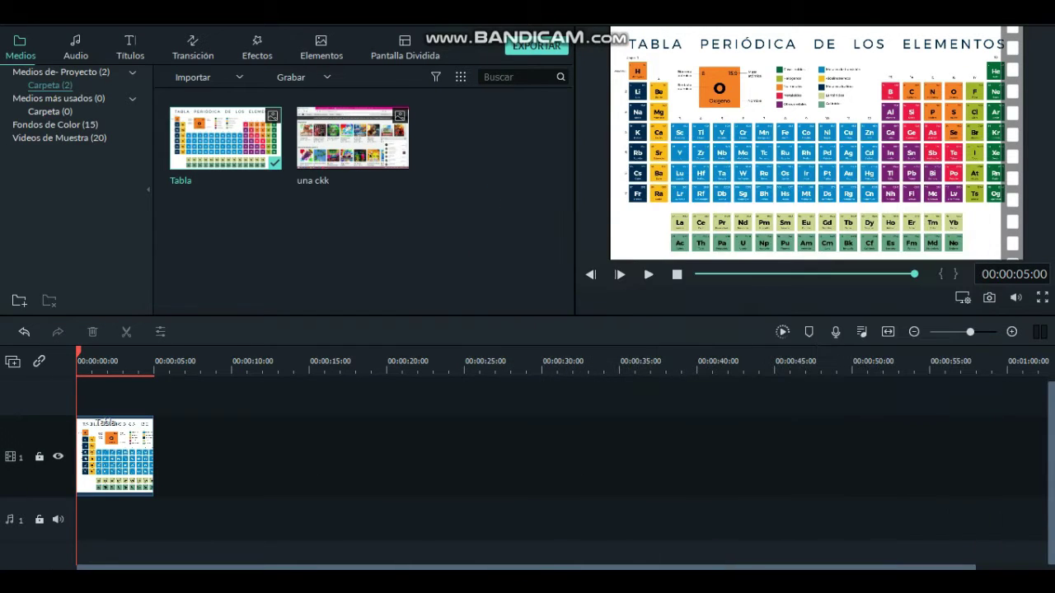
Step: Crop the Tabla clip to about 1569 x 888 around the middle of the periodic table, keeping the original ratio, and preview it
{"action": "left_click", "coordinate": [133, 462]}
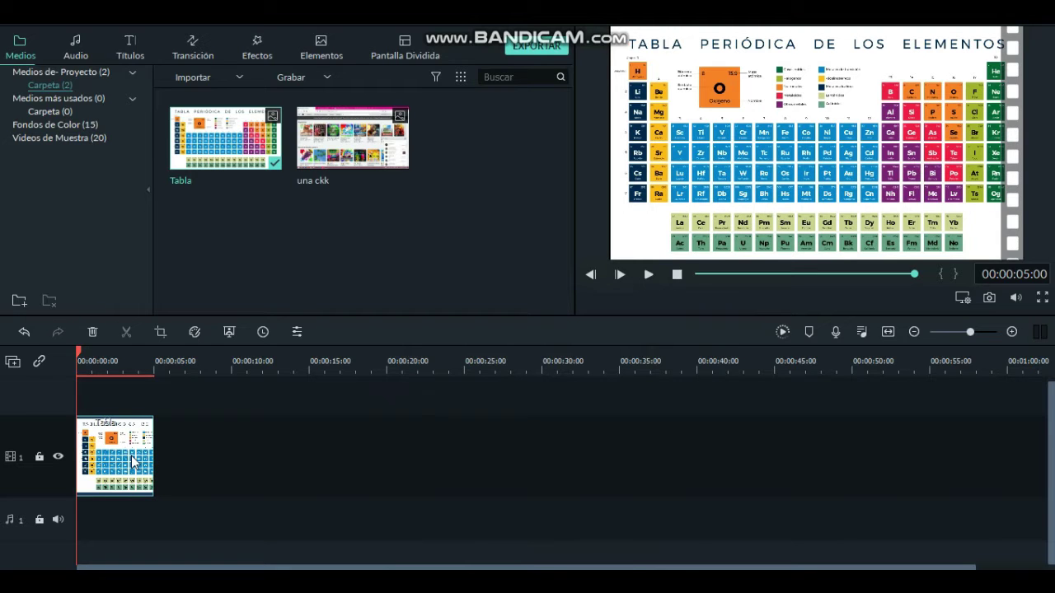
{"action": "left_click", "coordinate": [161, 331]}
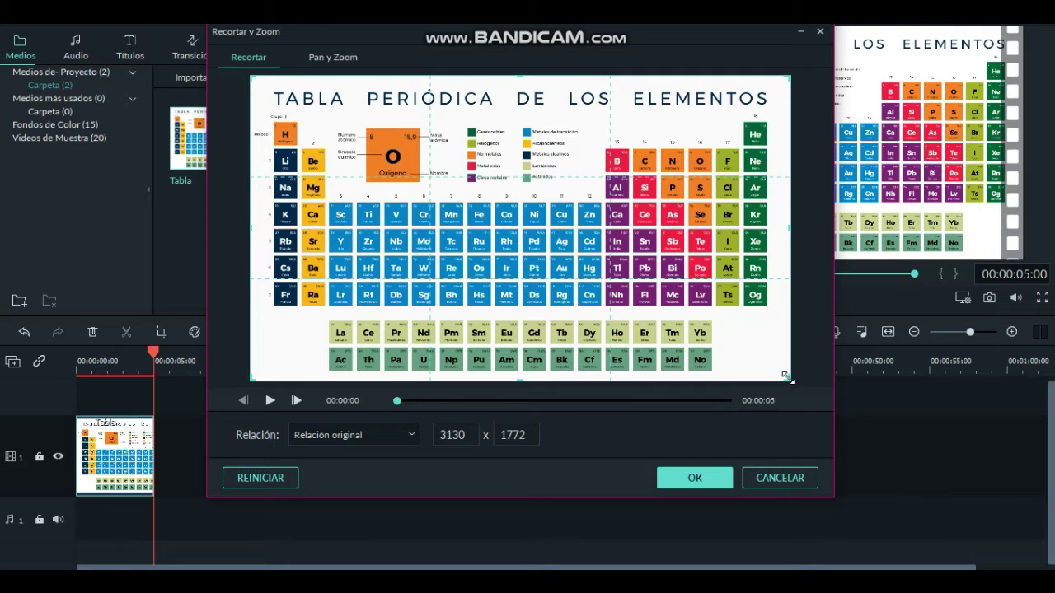
{"action": "left_click_drag", "start_coordinate": [789, 379], "coordinate": [521, 228]}
{"action": "left_click_drag", "start_coordinate": [467, 142], "coordinate": [617, 237]}
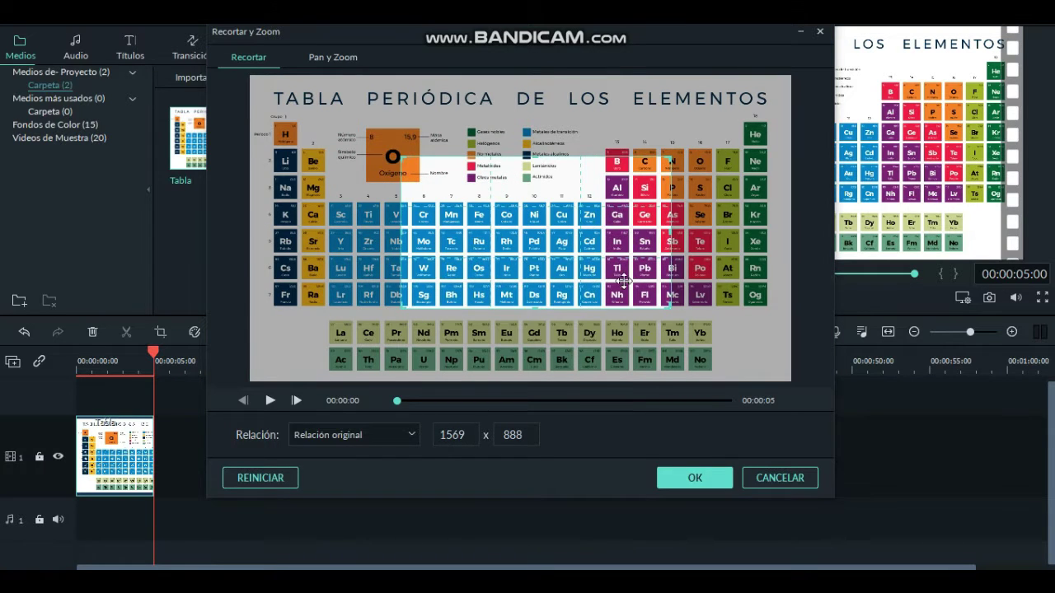
{"action": "left_click", "coordinate": [695, 478]}
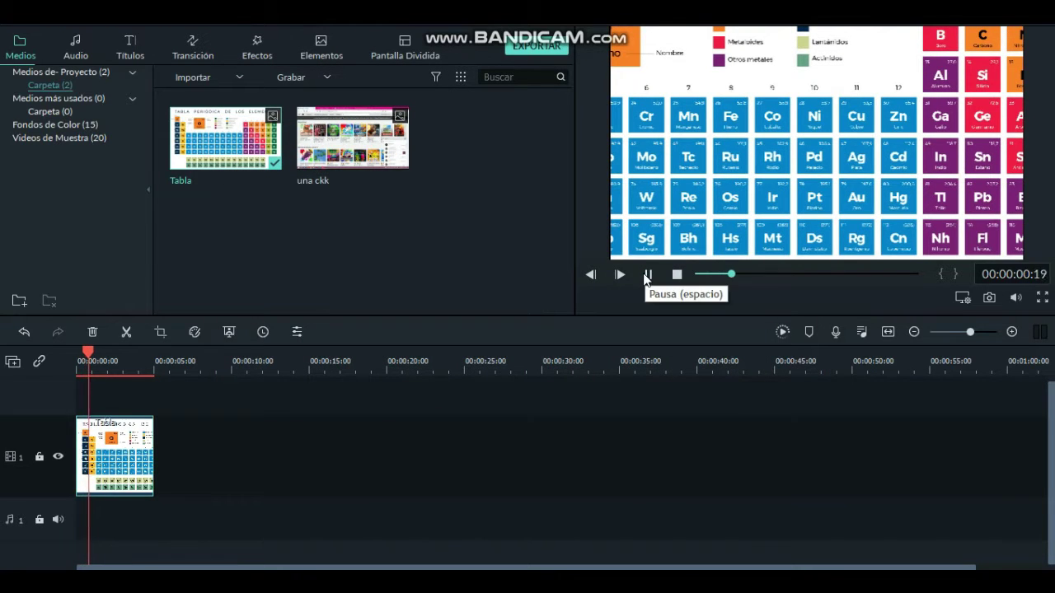
{"action": "left_click", "coordinate": [647, 276]}
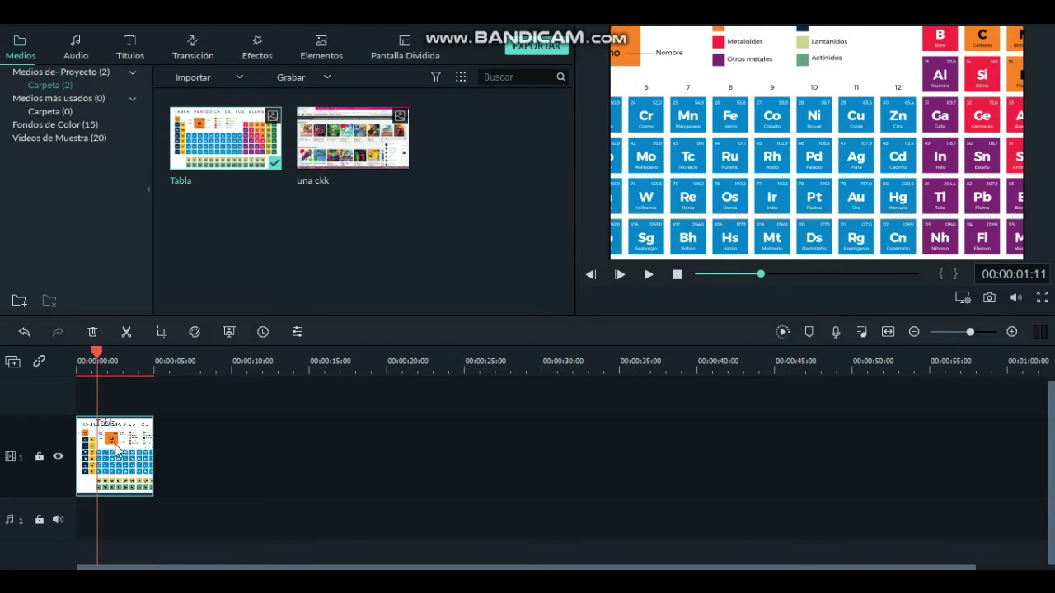
Step: Set the Tabla clip's Pan & Zoom start frame to about 1072 x 607 in the image's upper-left corner
{"action": "left_click", "coordinate": [160, 332]}
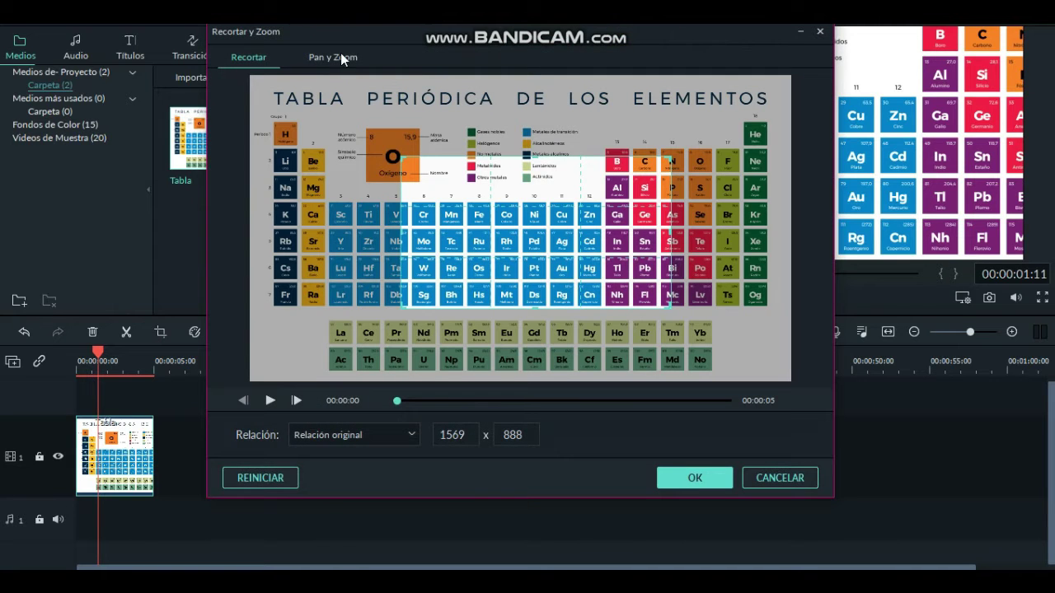
{"action": "key", "text": "alt+Tab"}
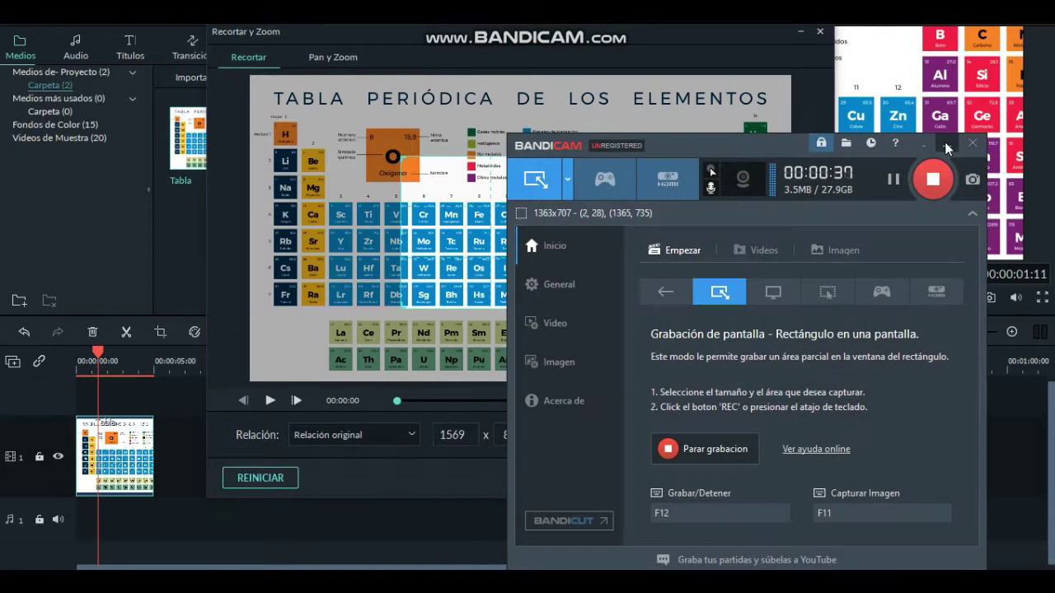
{"action": "left_click", "coordinate": [946, 149]}
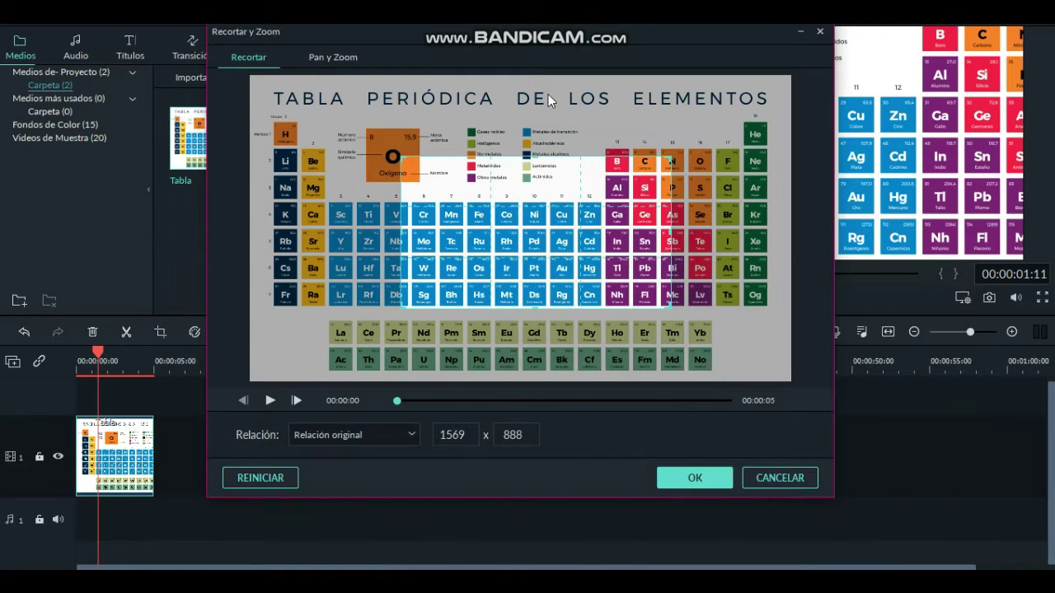
{"action": "left_click", "coordinate": [330, 58]}
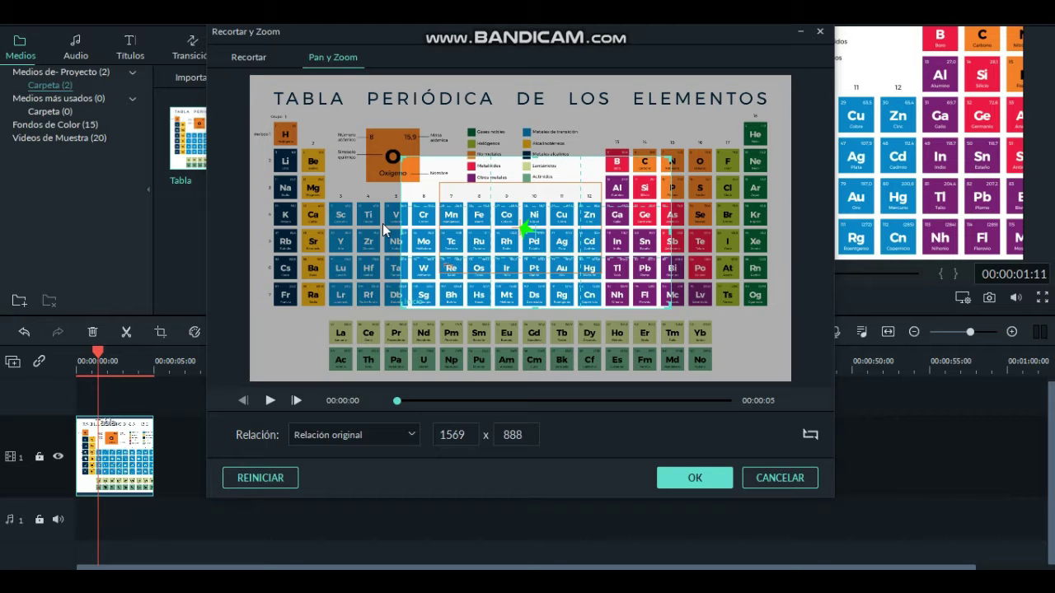
{"action": "left_click_drag", "start_coordinate": [404, 196], "coordinate": [281, 227]}
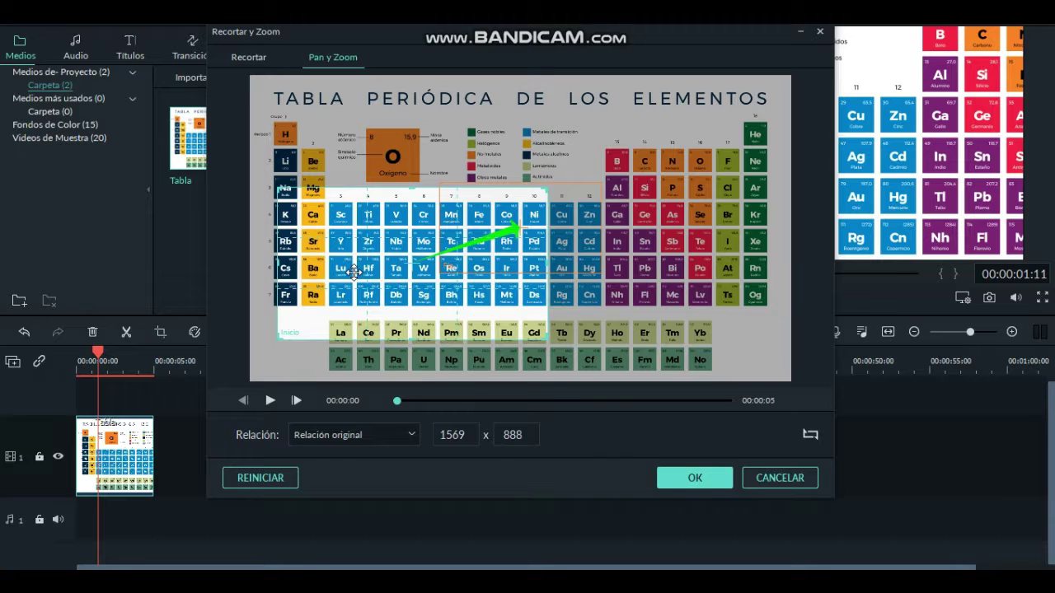
{"action": "left_click_drag", "start_coordinate": [353, 268], "coordinate": [306, 98]}
{"action": "left_click_drag", "start_coordinate": [519, 226], "coordinate": [421, 201]}
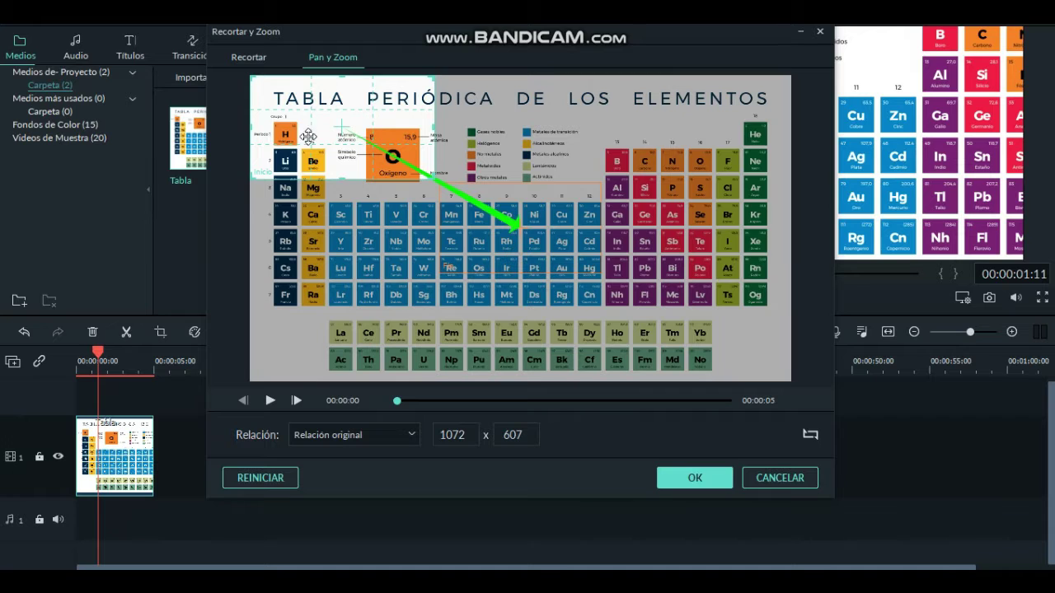
Step: Position the Pan & Zoom end frame in the image's lower-right corner and apply the movement to the Tabla clip
{"action": "left_click", "coordinate": [534, 229]}
{"action": "left_click_drag", "start_coordinate": [534, 245], "coordinate": [744, 341]}
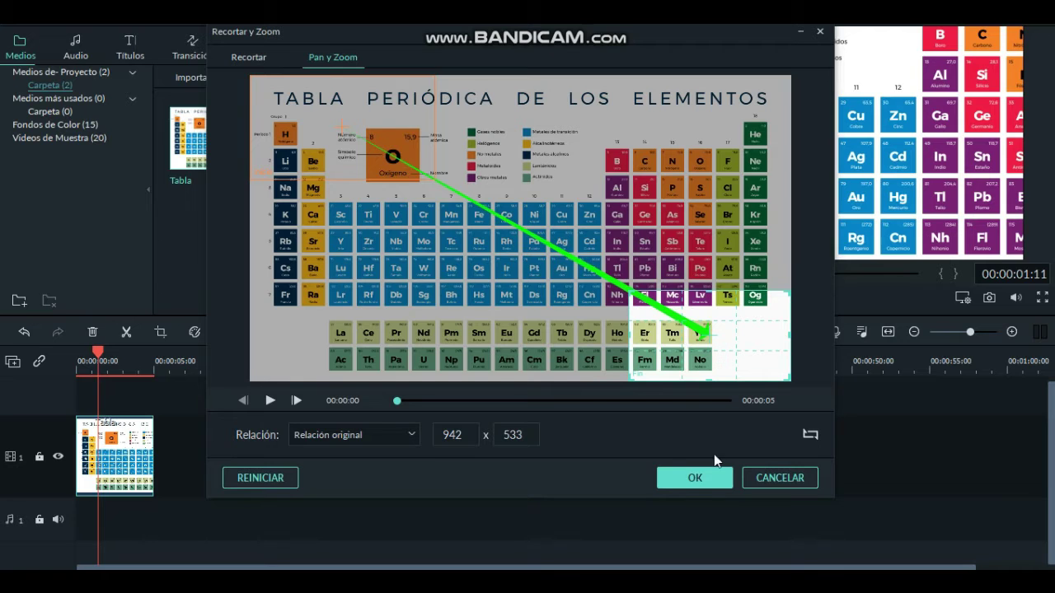
{"action": "left_click", "coordinate": [696, 478]}
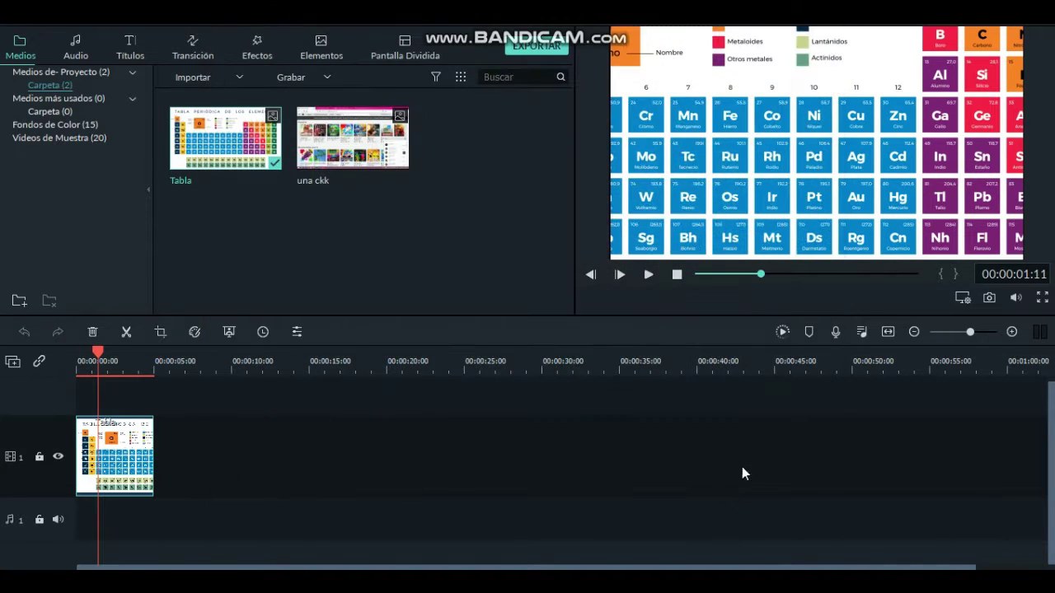
Step: Play the Tabla clip from the beginning to check the pan and zoom movement
{"action": "left_click", "coordinate": [743, 280]}
{"action": "left_click_drag", "start_coordinate": [743, 280], "coordinate": [676, 278]}
{"action": "key", "text": "alt+Tab"}
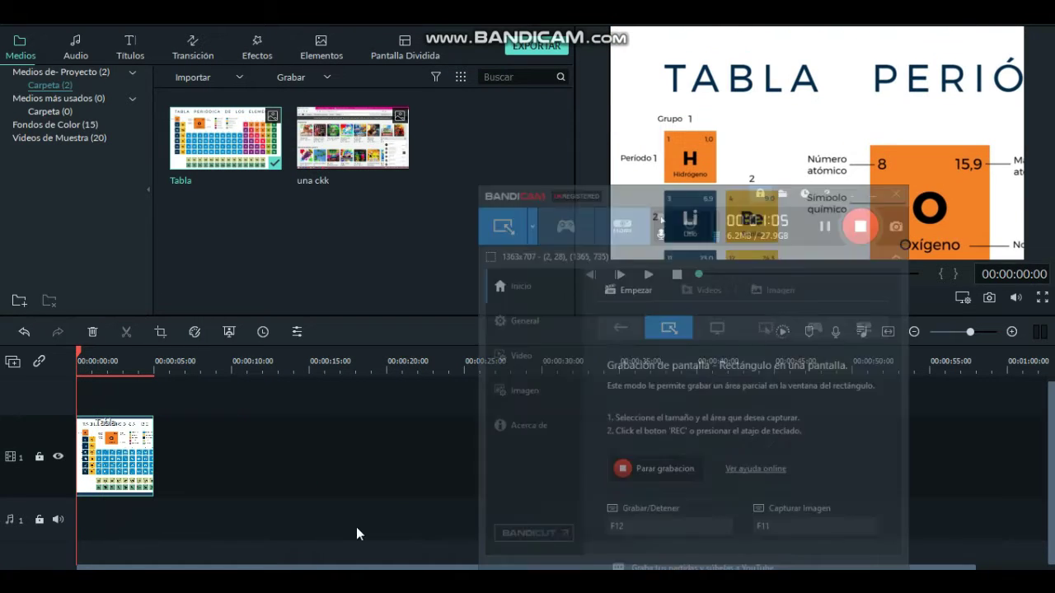
{"action": "left_click", "coordinate": [947, 143]}
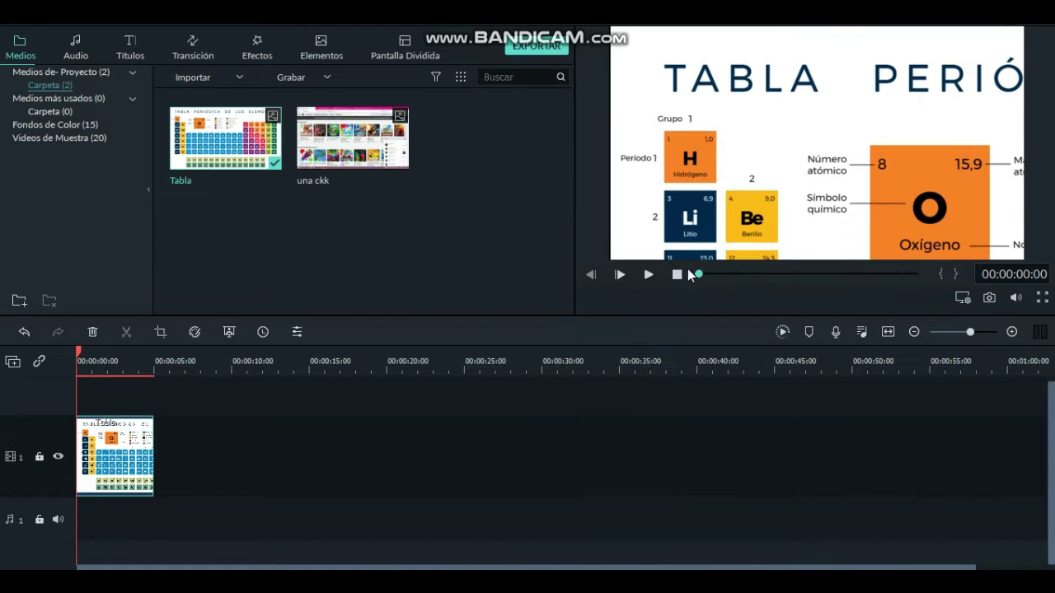
{"action": "left_click", "coordinate": [649, 275]}
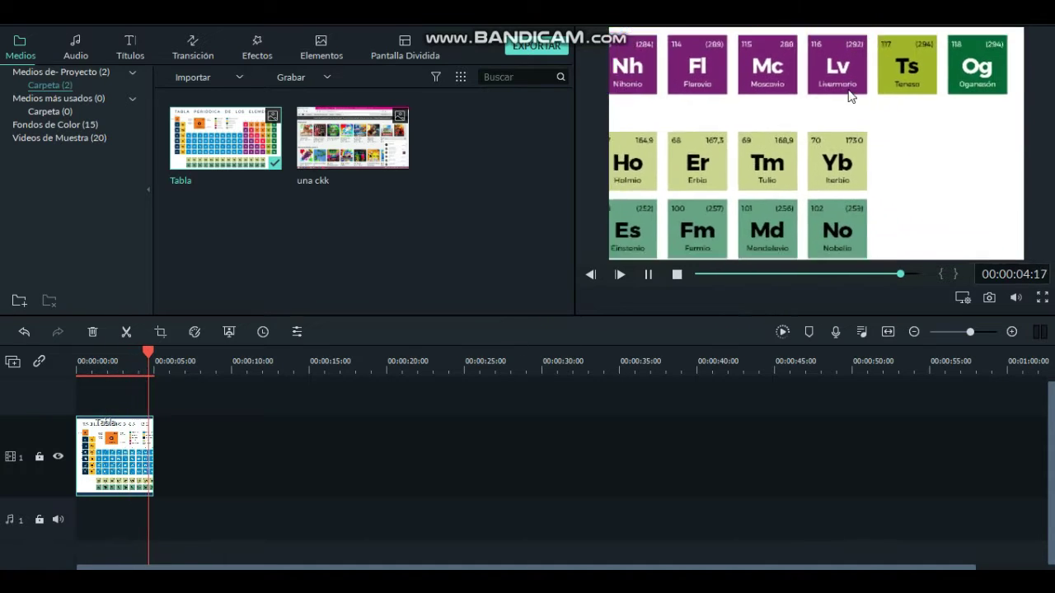
{"action": "key", "text": "alt+Tab"}
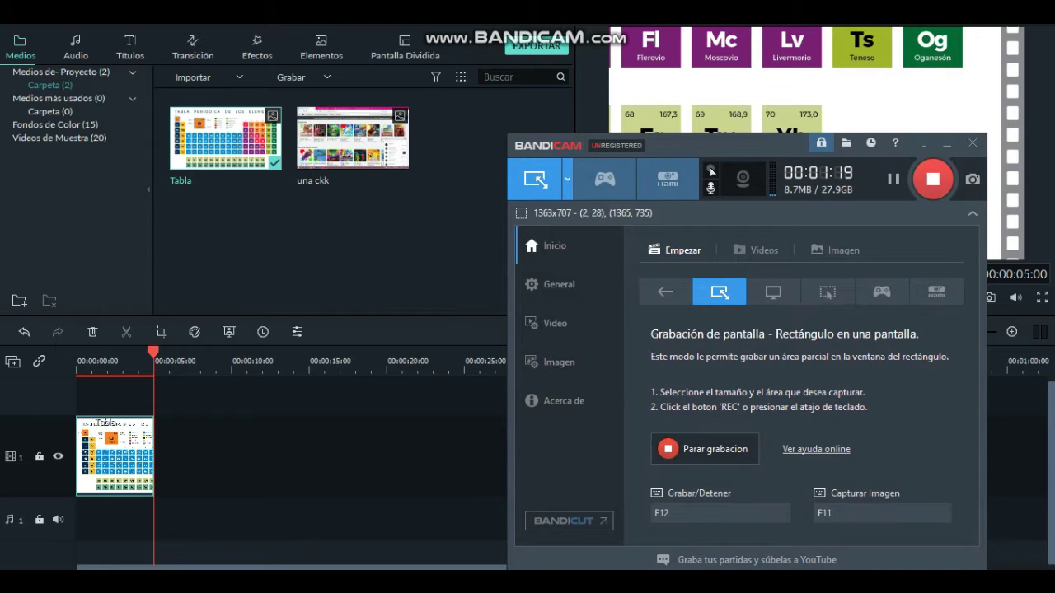
{"action": "left_click", "coordinate": [736, 462]}
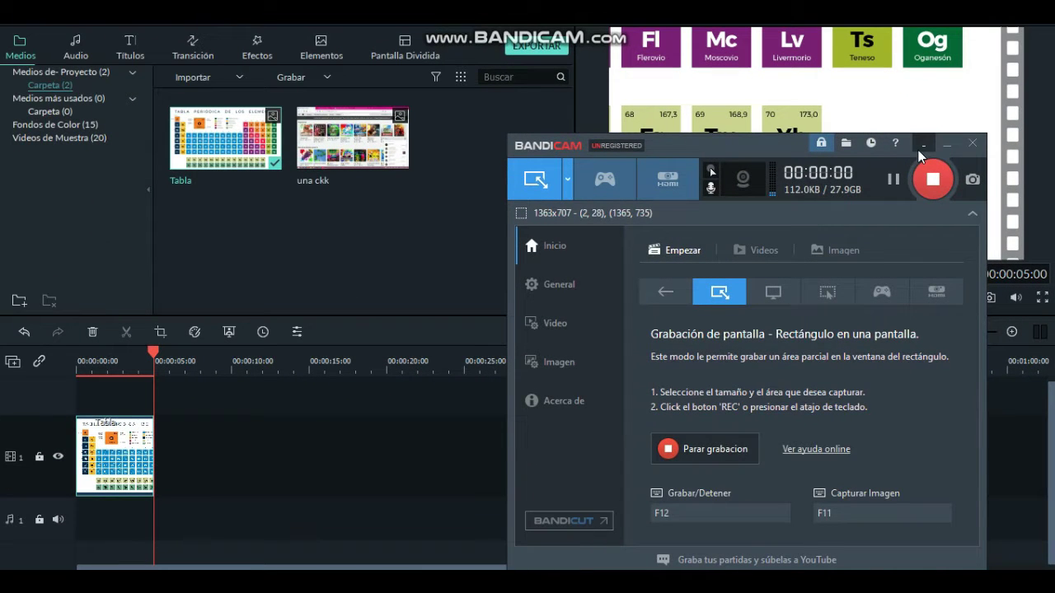
{"action": "left_click", "coordinate": [948, 147]}
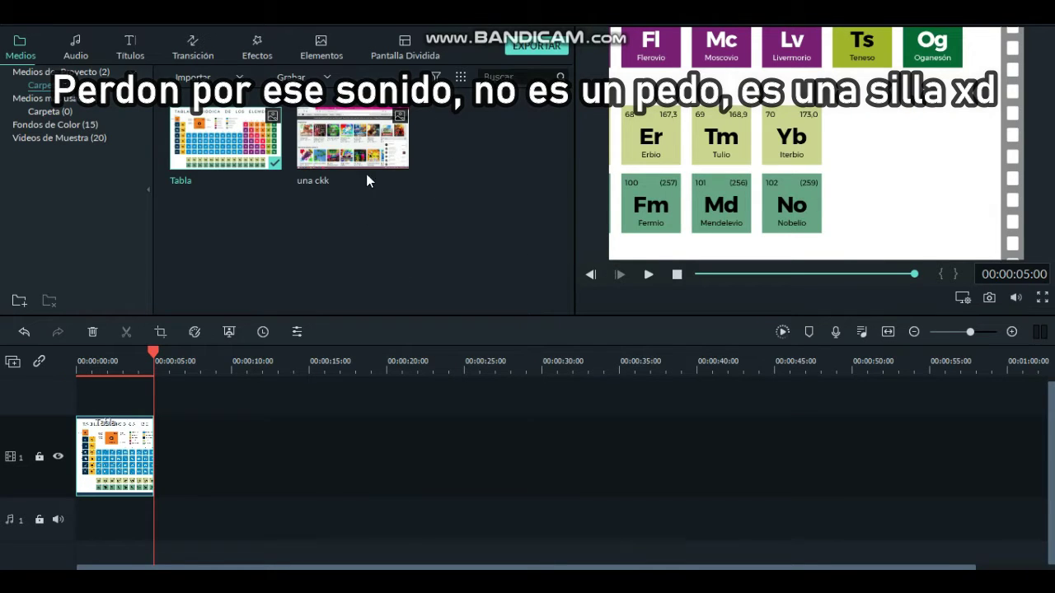
Step: Add the una ckk image to video track 1 directly after the Tabla clip
{"action": "left_click_drag", "start_coordinate": [372, 158], "coordinate": [155, 452]}
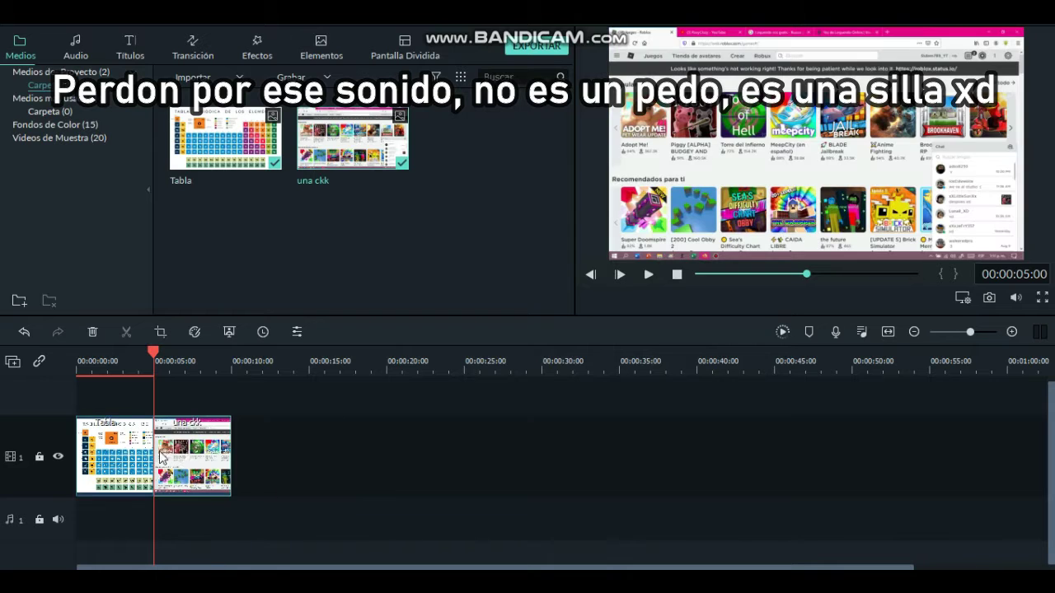
{"action": "key", "text": "alt+Tab"}
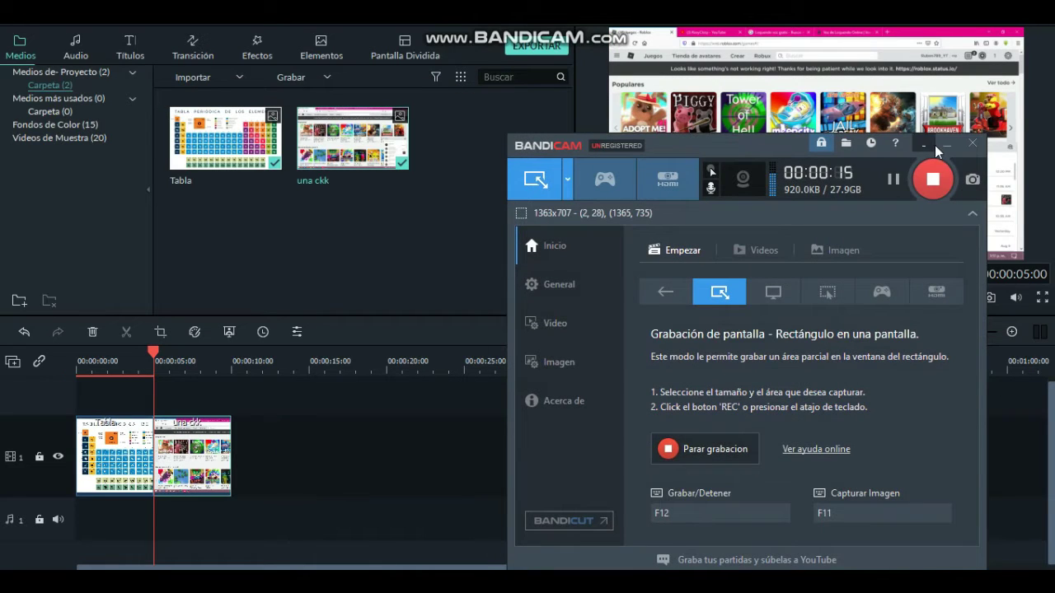
{"action": "left_click", "coordinate": [924, 145]}
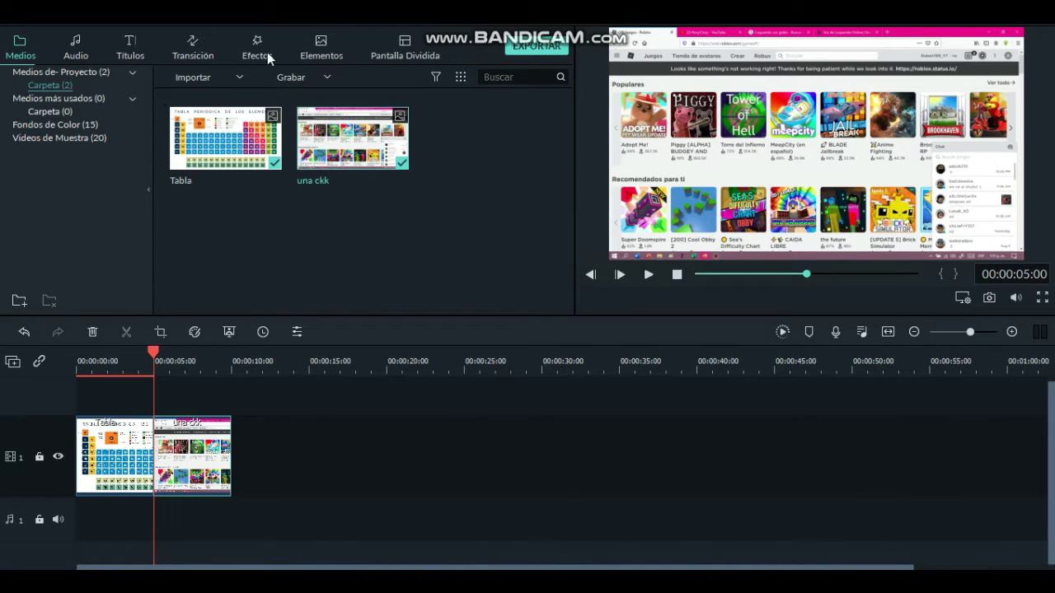
{"action": "left_click", "coordinate": [360, 430]}
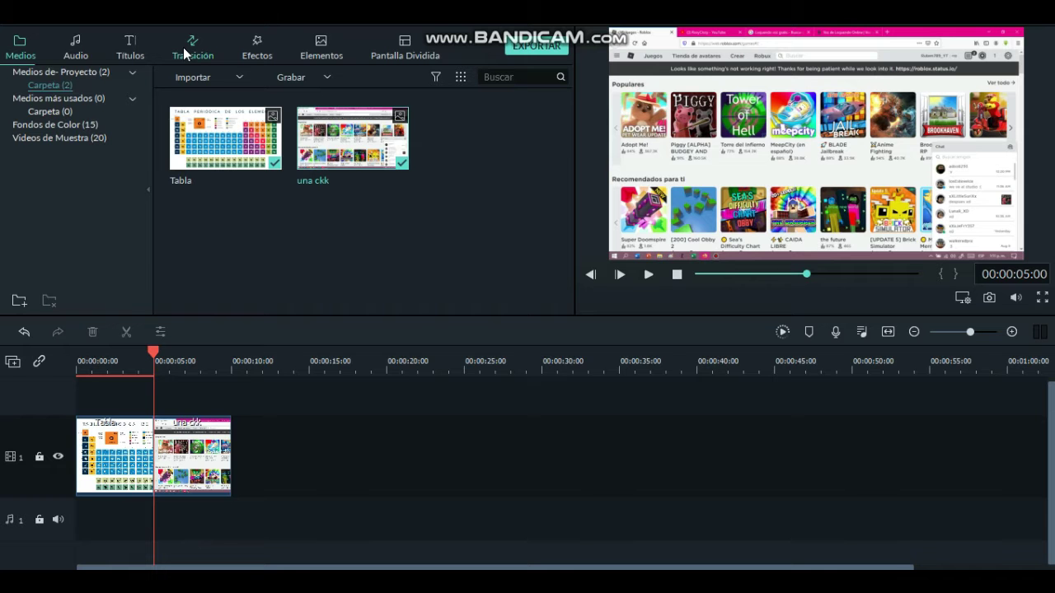
Step: Browse the transition library's categories, from Básica and 3D through Deformación and Diapositivas to Favoritos
{"action": "left_click", "coordinate": [183, 49]}
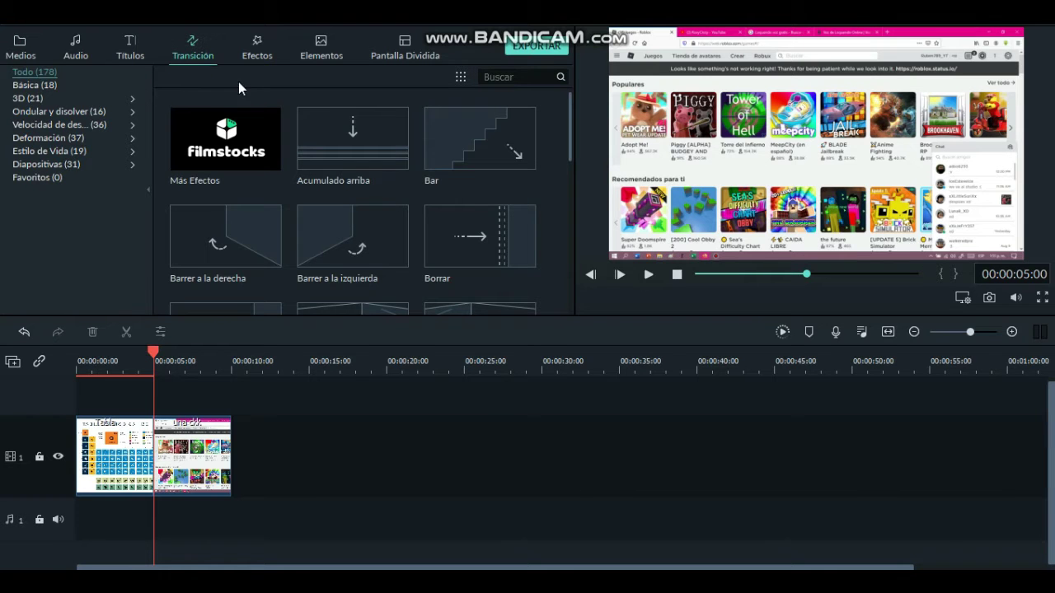
{"action": "left_click", "coordinate": [30, 86]}
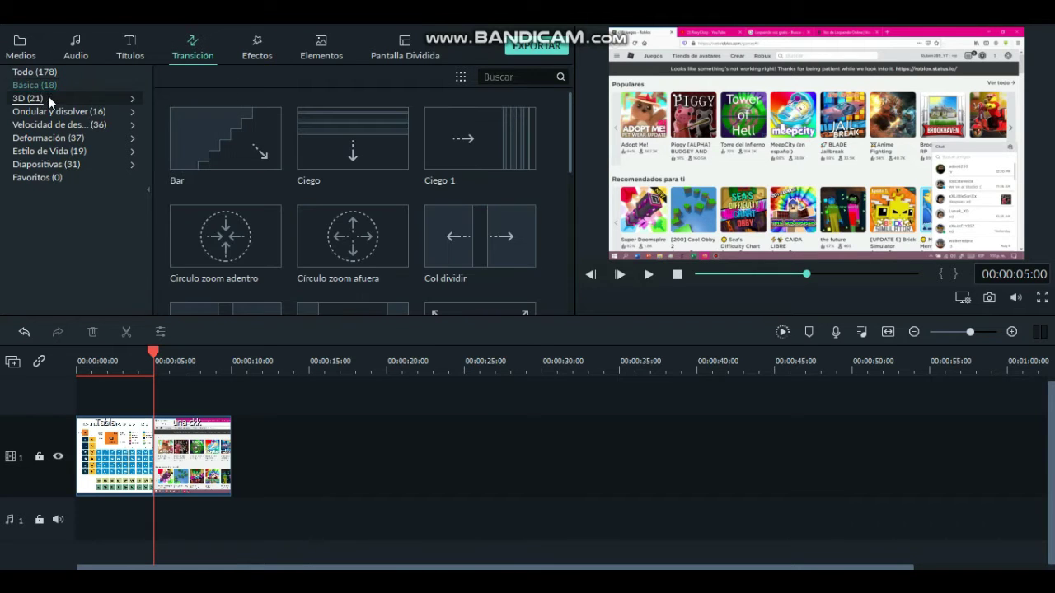
{"action": "left_click", "coordinate": [30, 102]}
{"action": "scroll", "coordinate": [328, 214], "scroll_direction": "down", "scroll_amount": 2}
{"action": "scroll", "coordinate": [328, 213], "scroll_direction": "up", "scroll_amount": 2}
{"action": "left_click", "coordinate": [48, 113]}
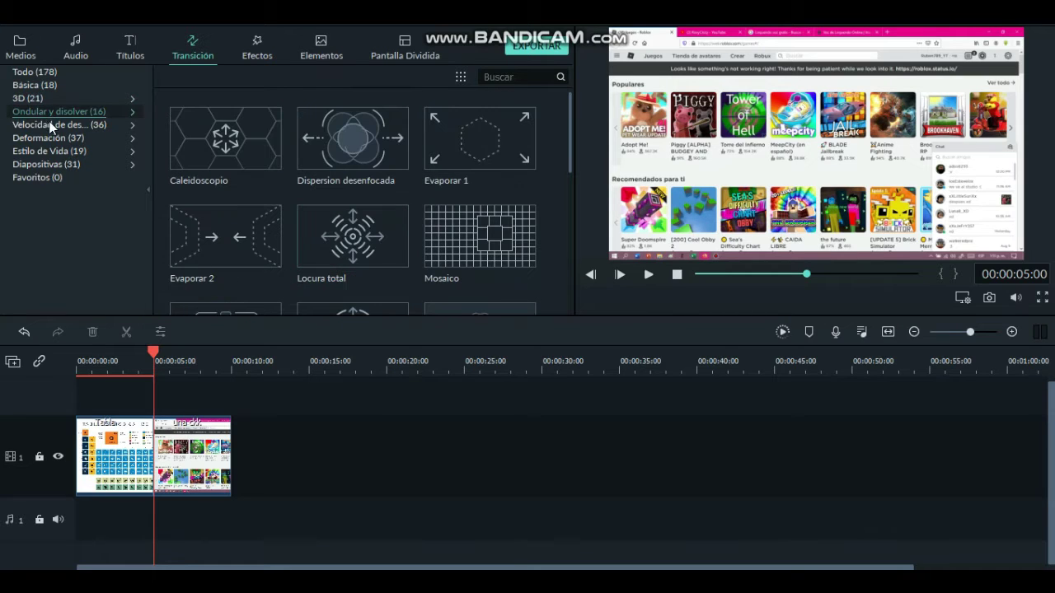
{"action": "left_click", "coordinate": [79, 127]}
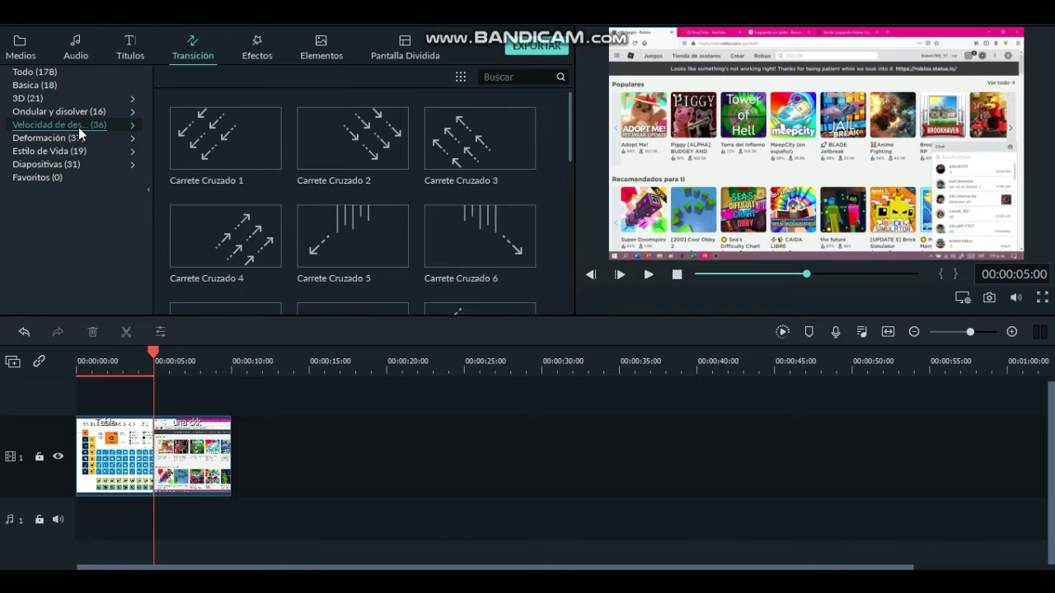
{"action": "left_click", "coordinate": [51, 138]}
{"action": "left_click", "coordinate": [49, 151]}
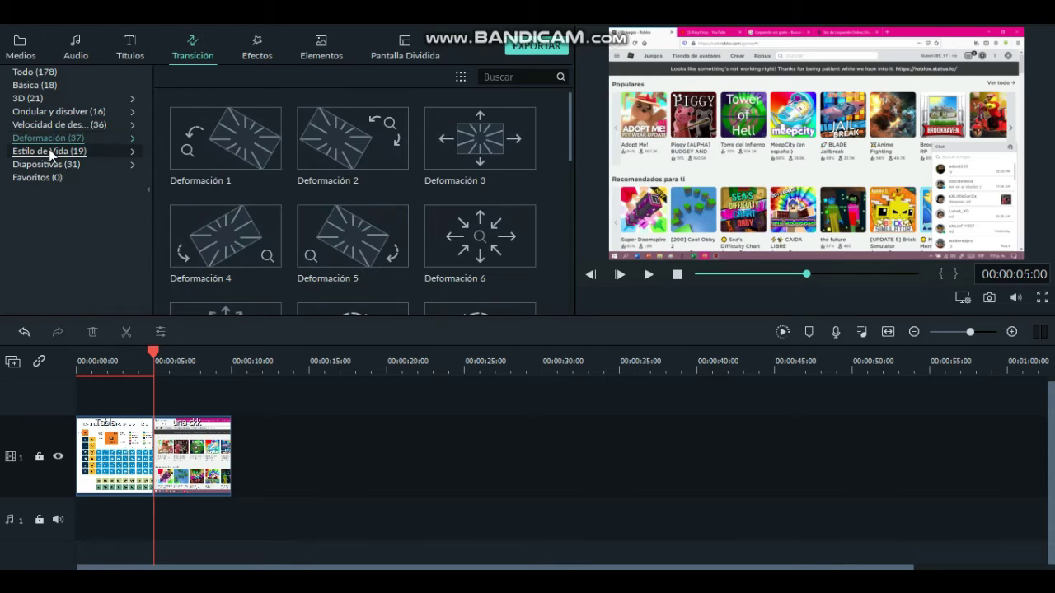
{"action": "left_click", "coordinate": [48, 167]}
{"action": "left_click", "coordinate": [52, 174]}
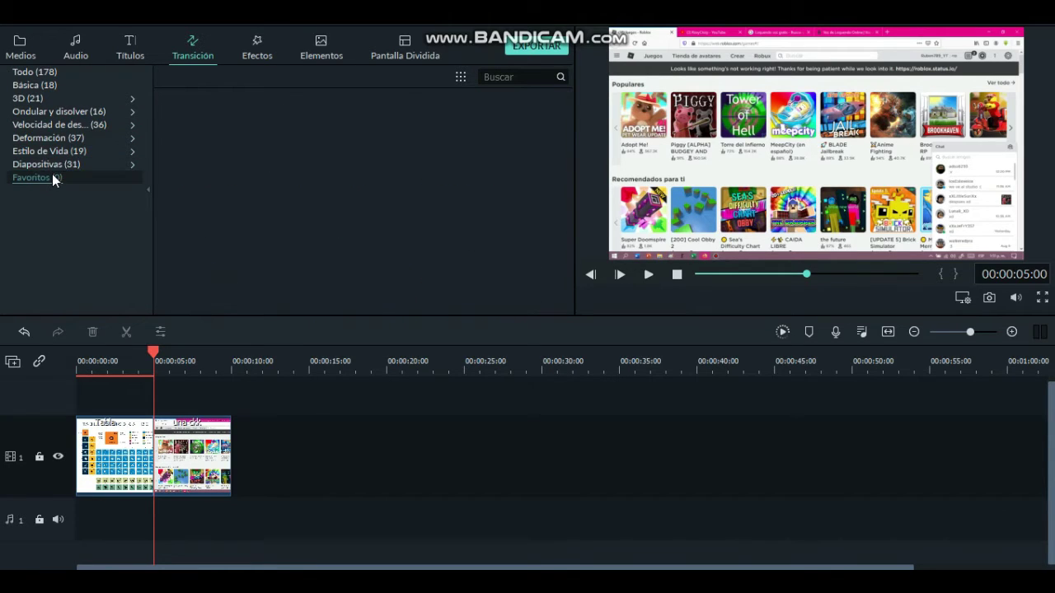
Step: Apply the Bar transition from the full transition list at the cut between the Tabla and una ckk clips
{"action": "left_click", "coordinate": [49, 75]}
{"action": "scroll", "coordinate": [478, 213], "scroll_direction": "down", "scroll_amount": 3}
{"action": "scroll", "coordinate": [477, 214], "scroll_direction": "up", "scroll_amount": 3}
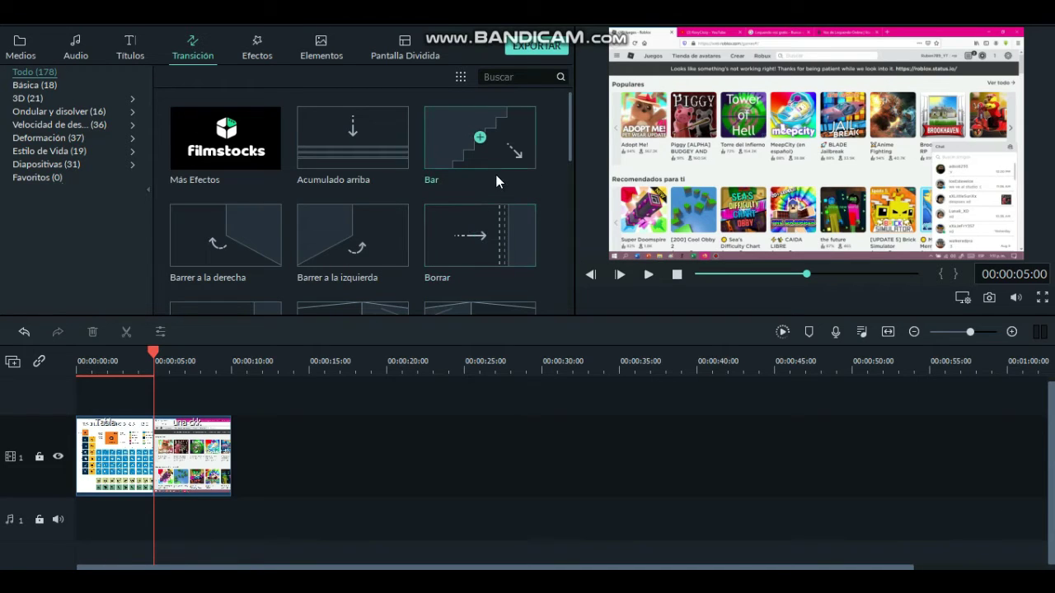
{"action": "left_click_drag", "start_coordinate": [501, 142], "coordinate": [156, 455]}
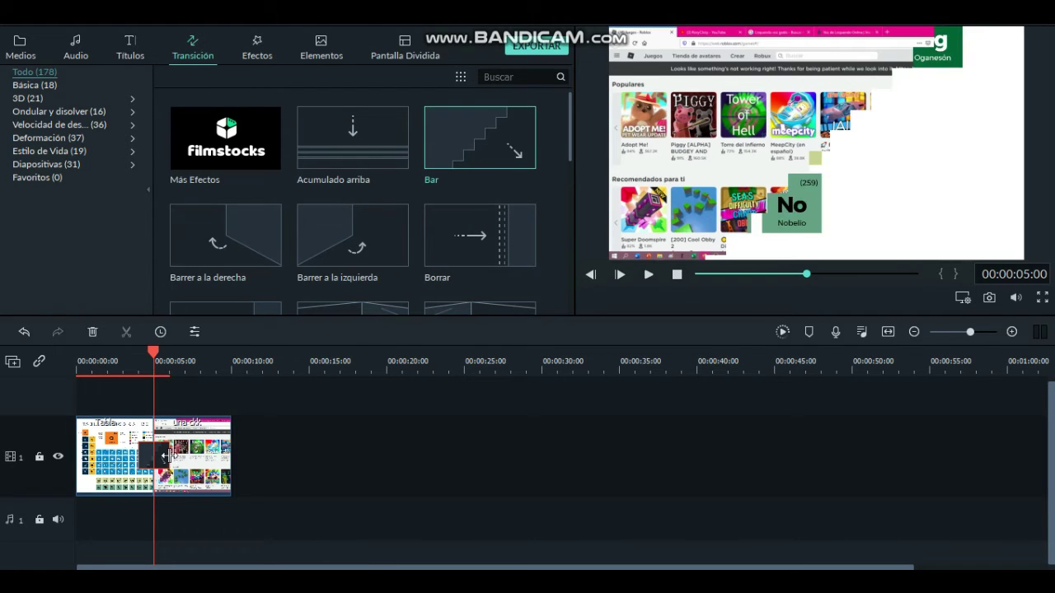
Step: Shift the Bar transition ahead of the cut so that it sits over the end of the Tabla clip
{"action": "left_click", "coordinate": [155, 452]}
{"action": "mouse_move", "coordinate": [152, 451]}
{"action": "left_mouse_down"}
{"action": "mouse_move", "coordinate": [134, 452]}
{"action": "mouse_move", "coordinate": [145, 454]}
{"action": "left_mouse_up"}
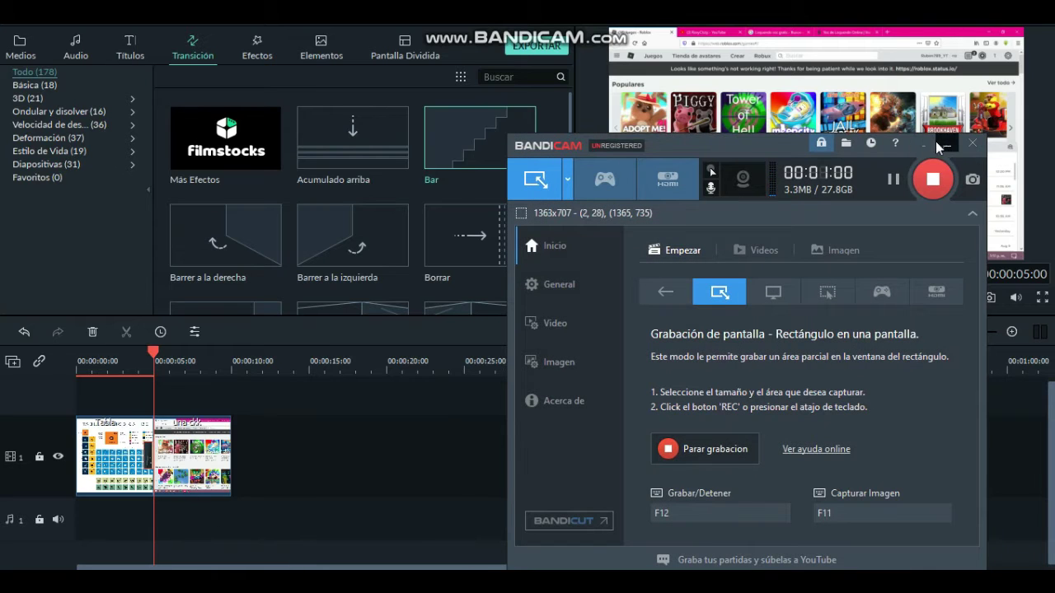
{"action": "left_click", "coordinate": [946, 146]}
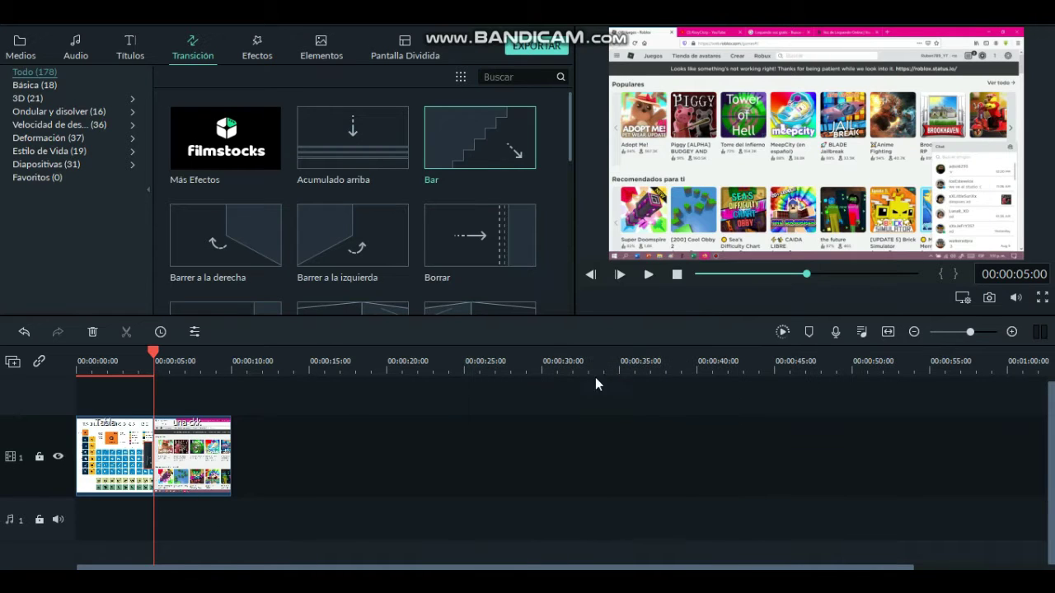
Step: Play the timeline from the beginning past the cut to check the Bar transition
{"action": "left_click_drag", "start_coordinate": [764, 276], "coordinate": [646, 276]}
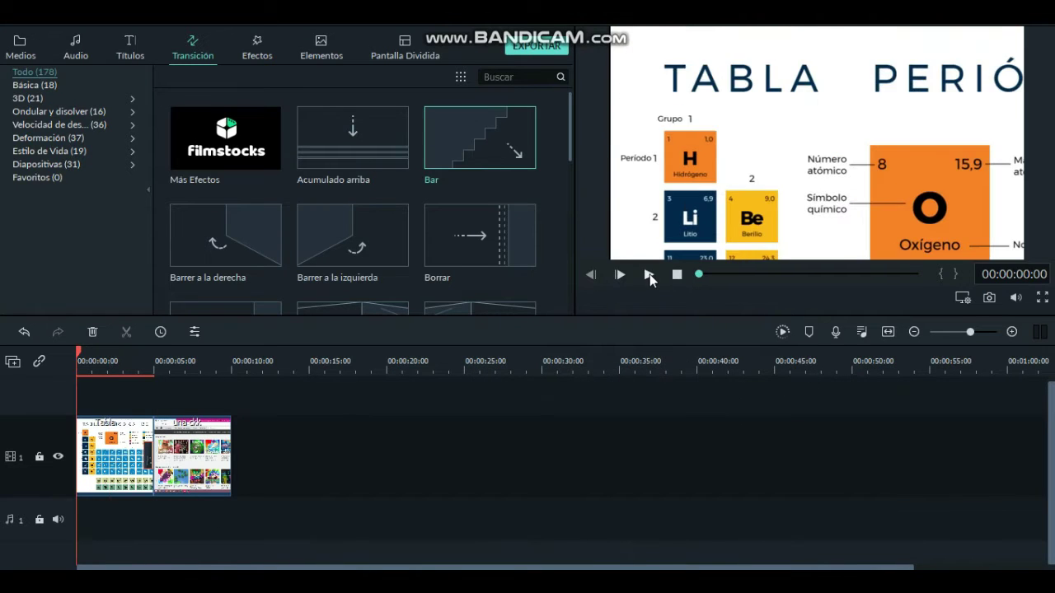
{"action": "left_click", "coordinate": [648, 275]}
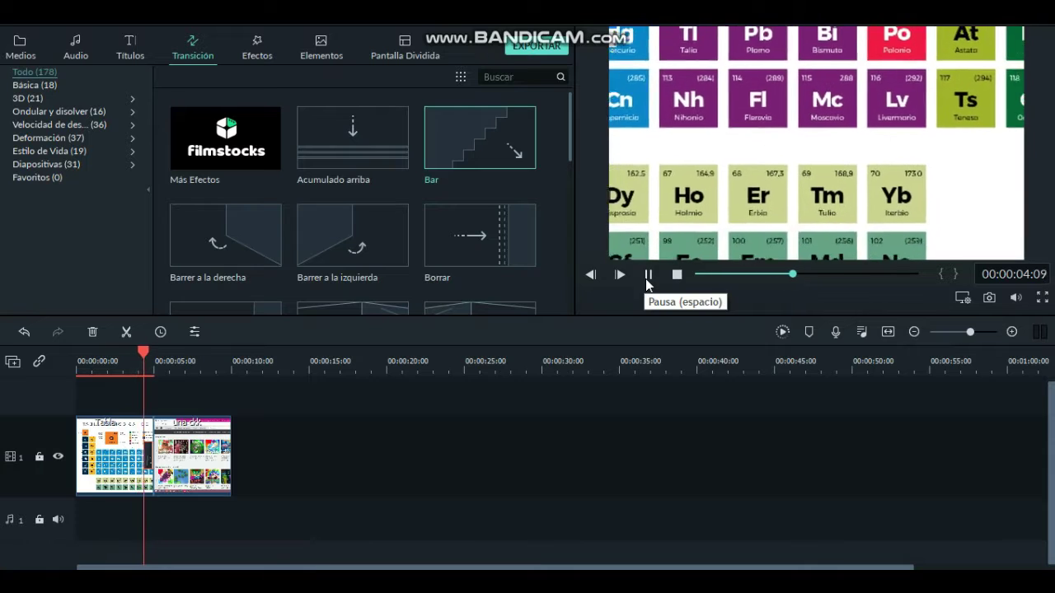
{"action": "left_click", "coordinate": [647, 276]}
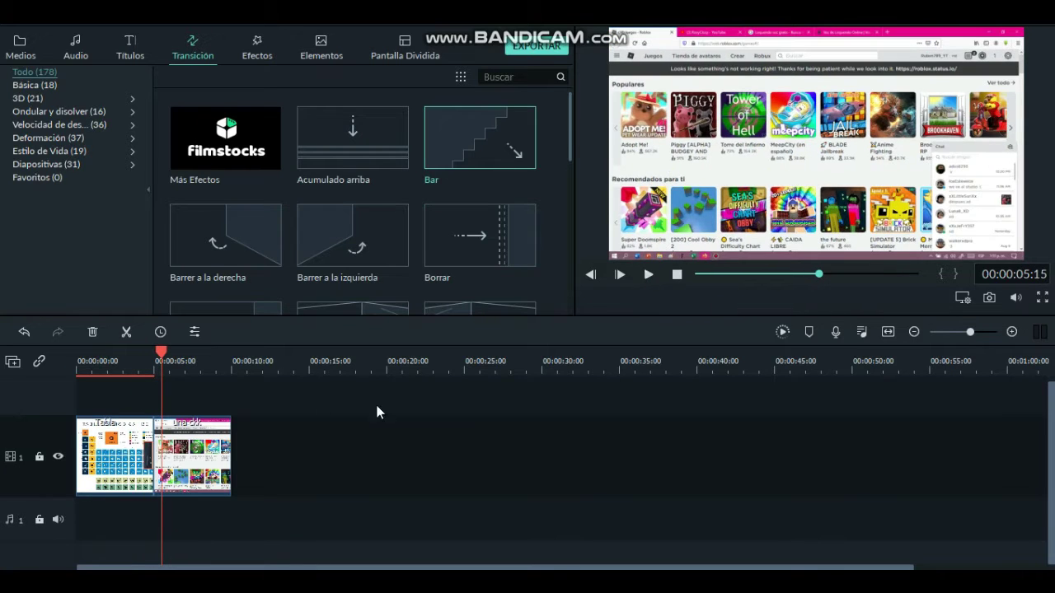
Step: Replace the Bar transition with Giro de Globo 1 from the 3D category at the end of the Tabla clip
{"action": "right_click", "coordinate": [150, 460]}
{"action": "left_click", "coordinate": [183, 492]}
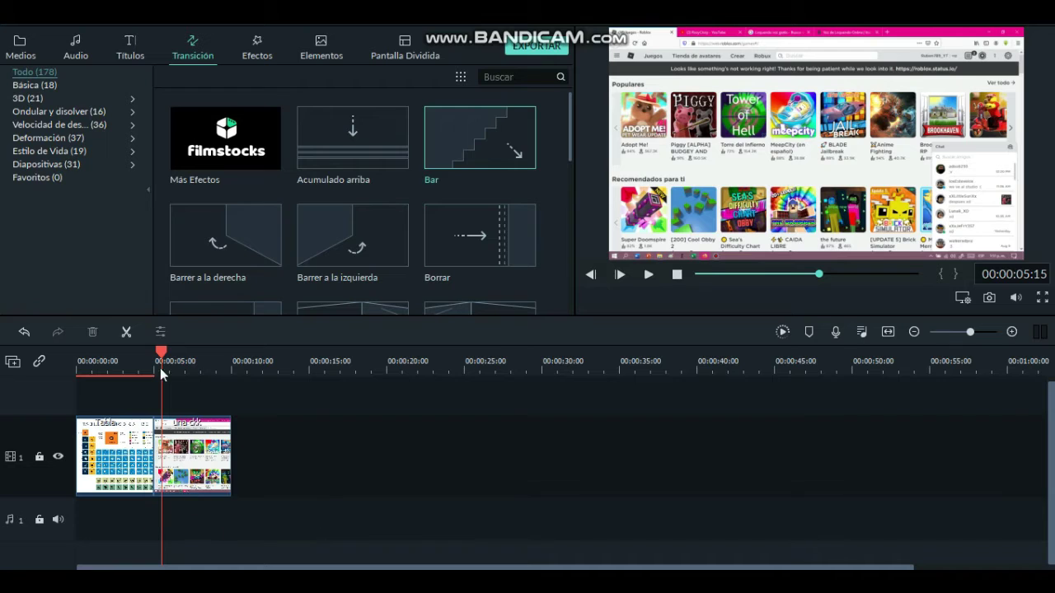
{"action": "left_click", "coordinate": [90, 126]}
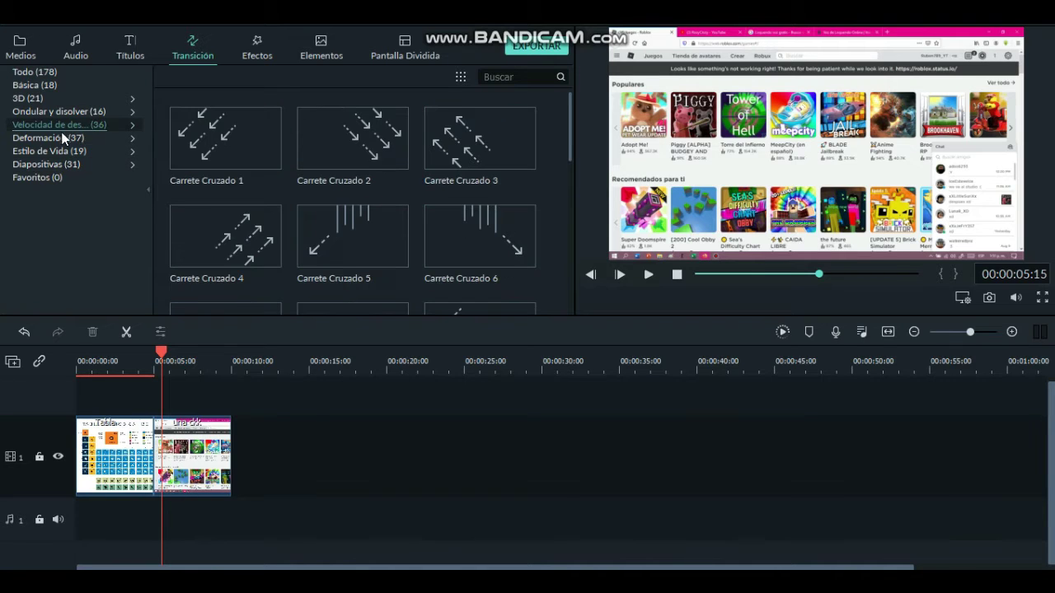
{"action": "left_click", "coordinate": [35, 98]}
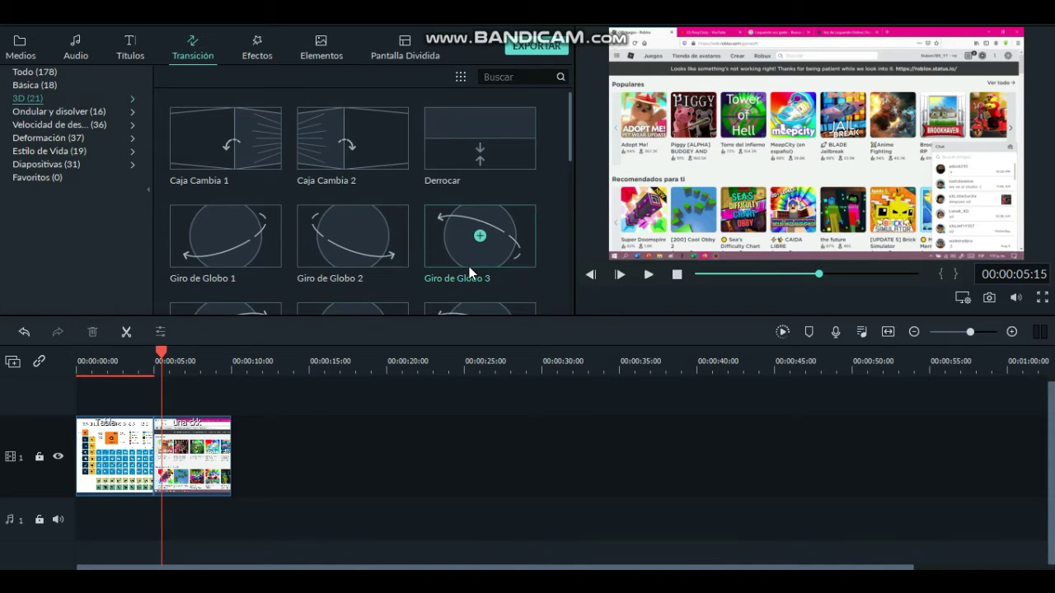
{"action": "left_click_drag", "start_coordinate": [220, 249], "coordinate": [144, 458]}
{"action": "left_click", "coordinate": [206, 581]}
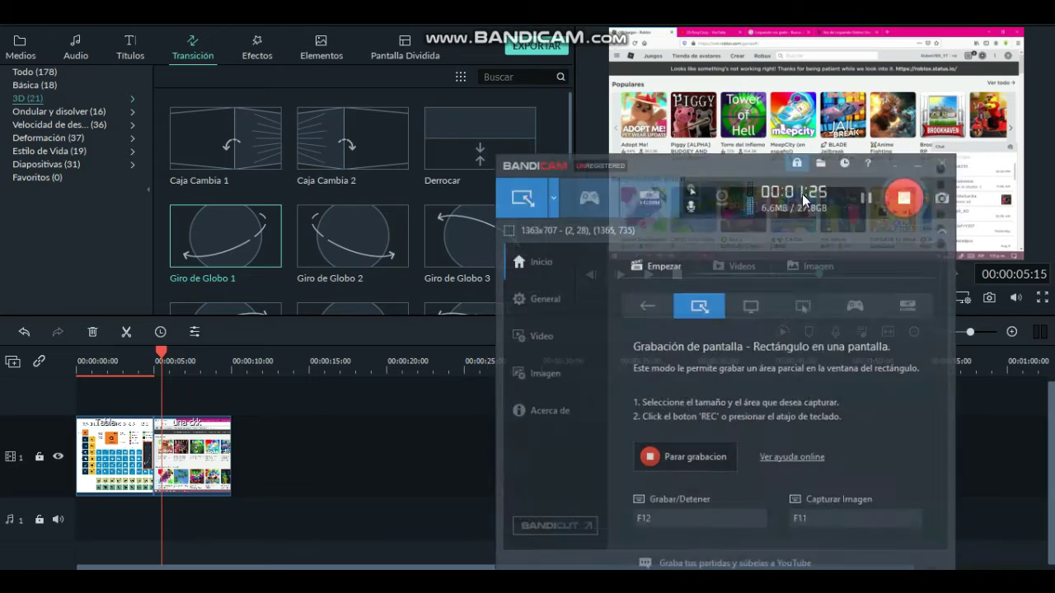
{"action": "left_click", "coordinate": [947, 145]}
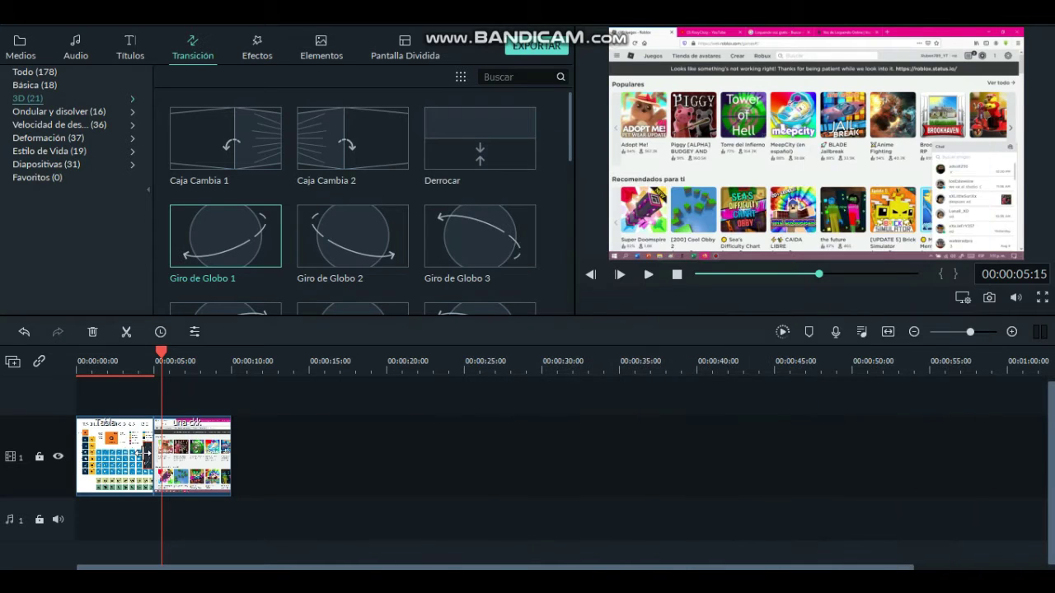
Step: Preview the Giro de Globo 1 transition, then review the Tabla clip's pan and zoom settings and accept them
{"action": "left_click", "coordinate": [315, 443]}
{"action": "left_click_drag", "start_coordinate": [820, 273], "coordinate": [778, 277]}
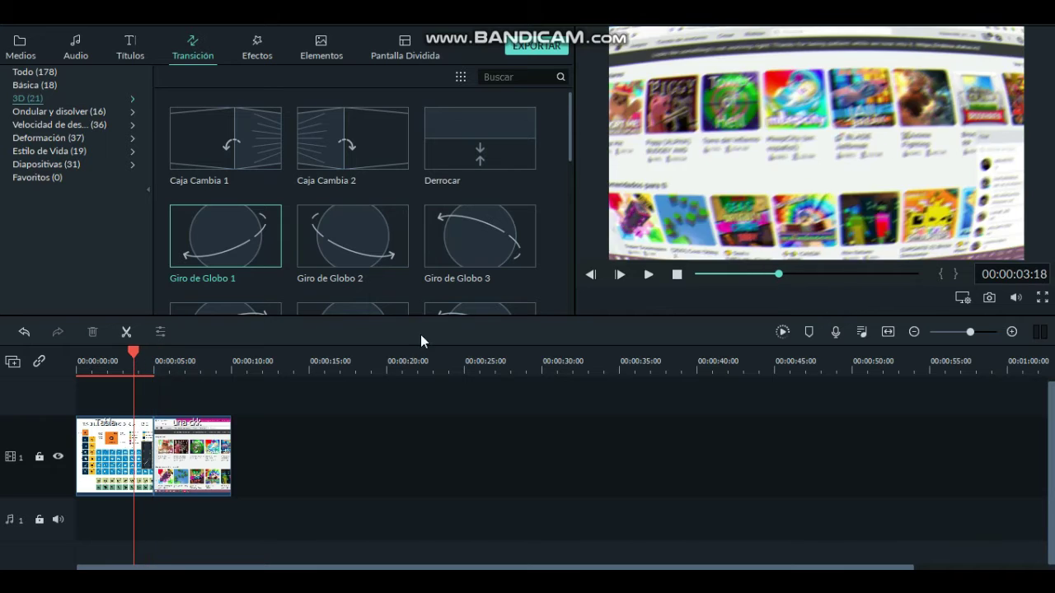
{"action": "left_click", "coordinate": [110, 436]}
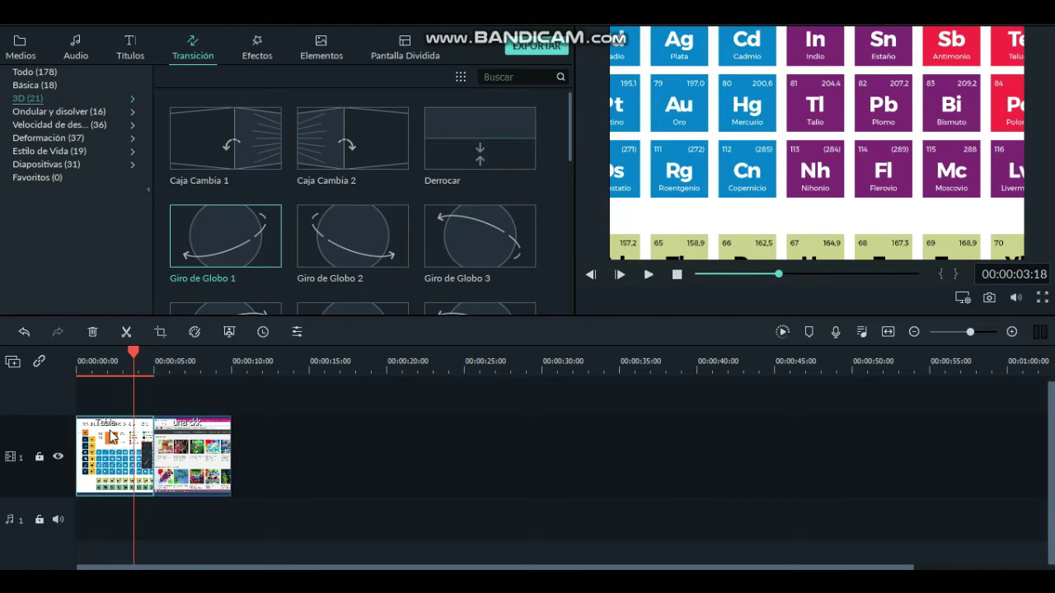
{"action": "left_click", "coordinate": [159, 333]}
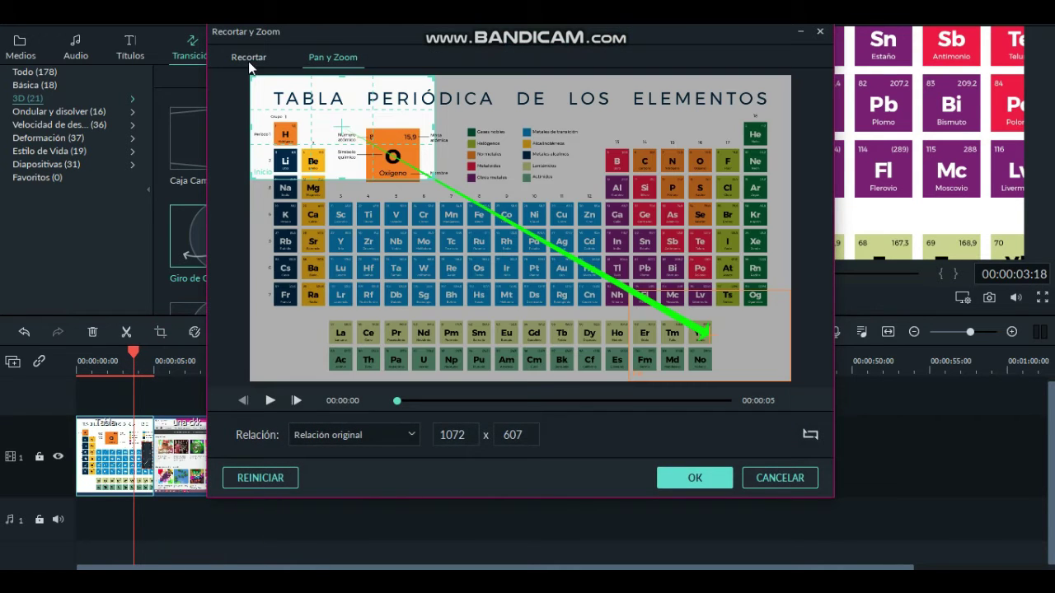
{"action": "left_click", "coordinate": [695, 478]}
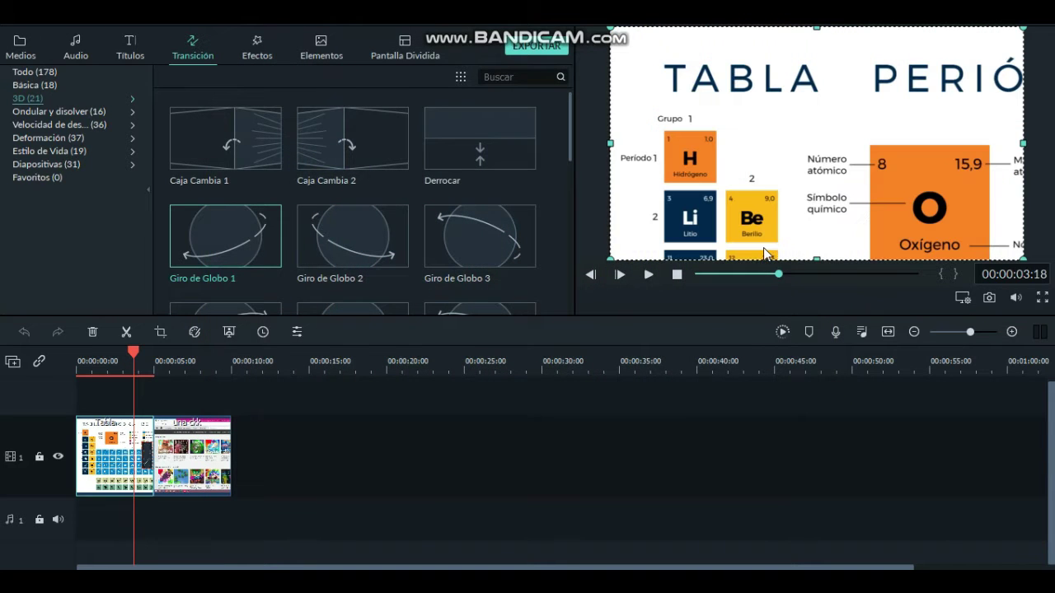
Step: Trim about one second off the start of the Tabla clip and return the playhead to the beginning
{"action": "left_click", "coordinate": [739, 275]}
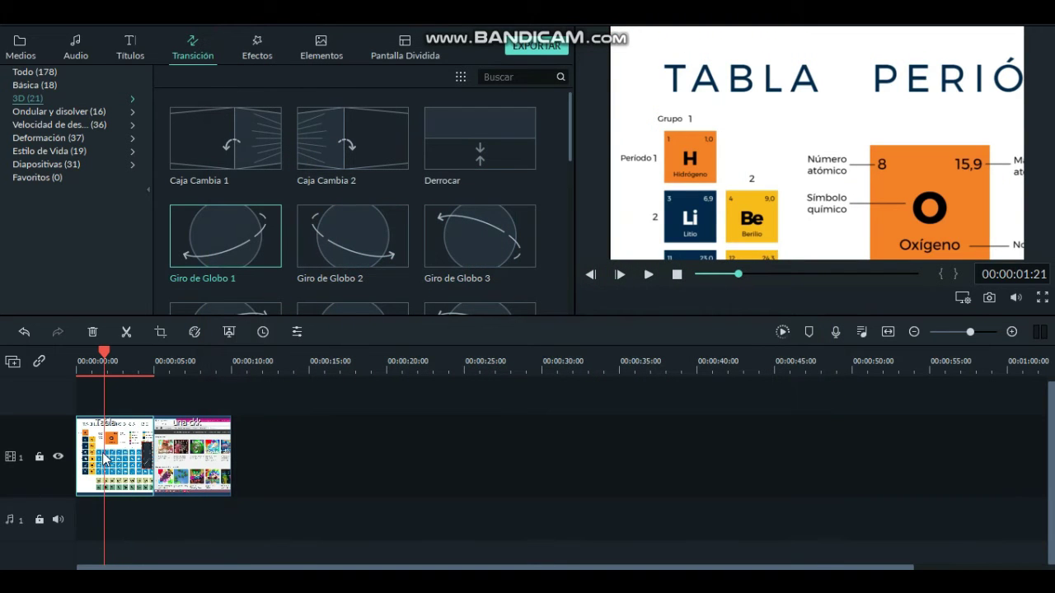
{"action": "left_click_drag", "start_coordinate": [76, 448], "coordinate": [95, 448]}
{"action": "key", "text": "Home"}
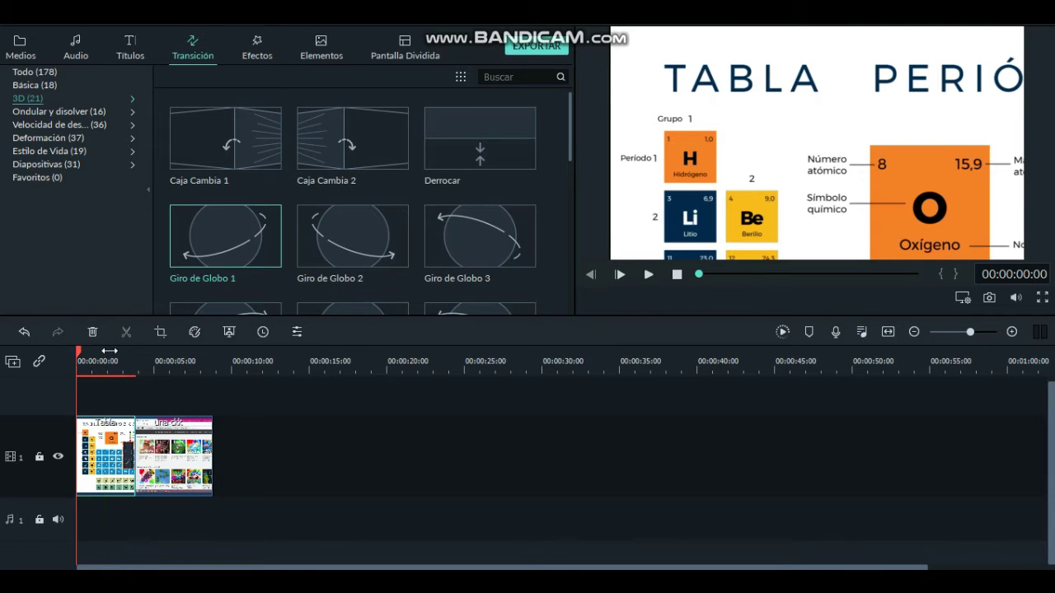
Step: Play the shortened timeline from the beginning through the Giro de Globo 1 transition
{"action": "left_click", "coordinate": [649, 275]}
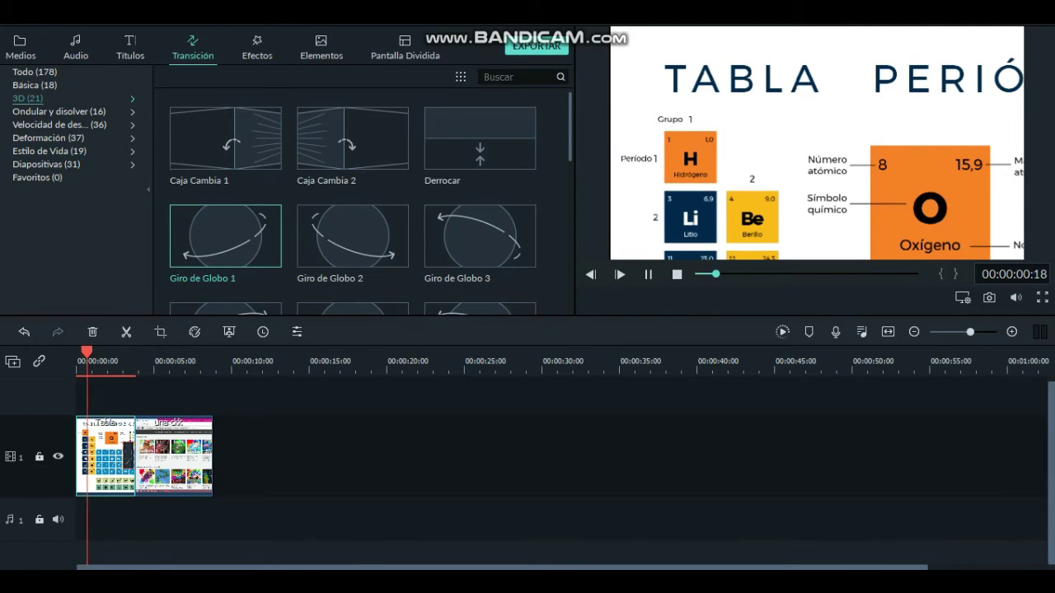
{"action": "mouse_move", "coordinate": [300, 587]}
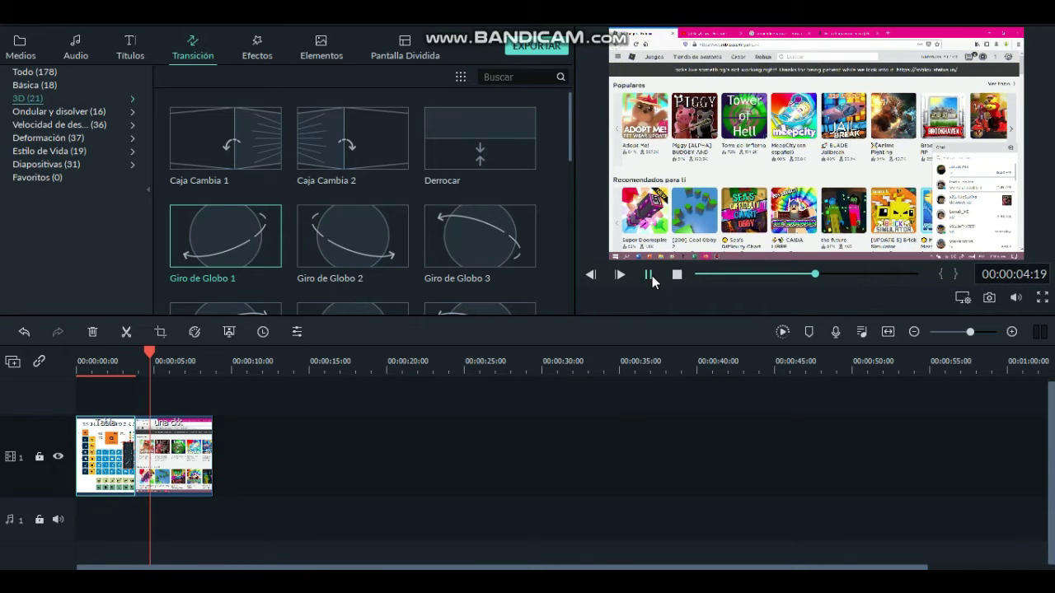
{"action": "left_click", "coordinate": [648, 275]}
{"action": "key", "text": "alt+Tab"}
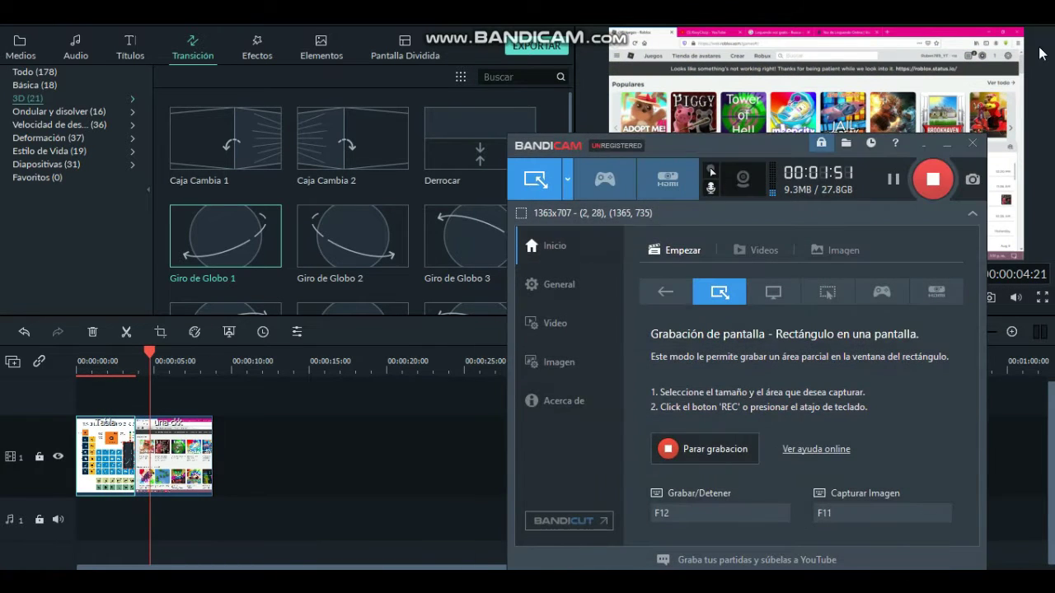
{"action": "left_click", "coordinate": [945, 147]}
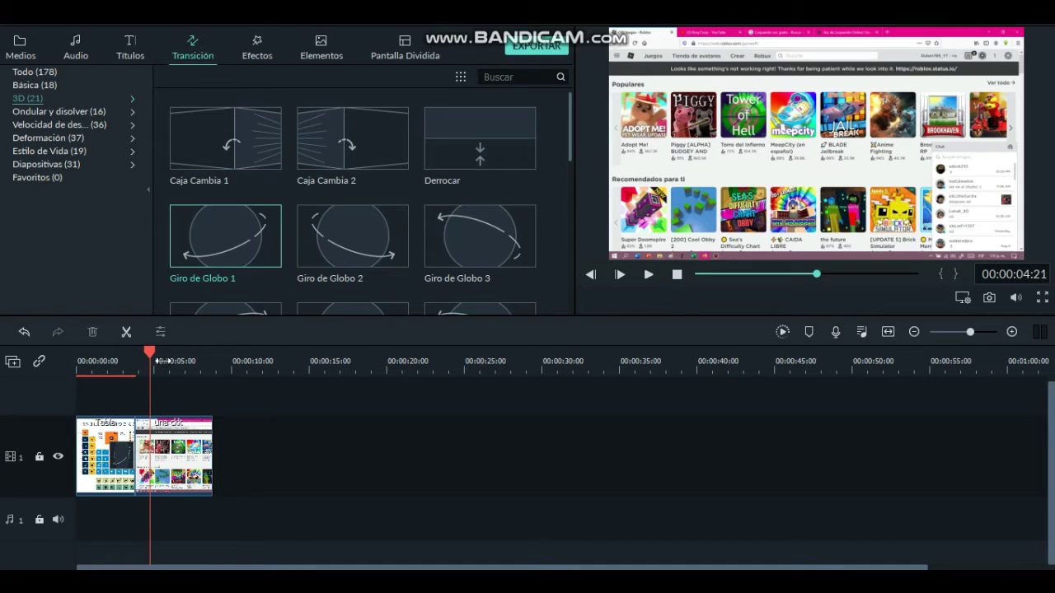
Step: Replay the Giro de Globo 1 transition from about one second into the timeline
{"action": "left_click_drag", "start_coordinate": [148, 356], "coordinate": [95, 367]}
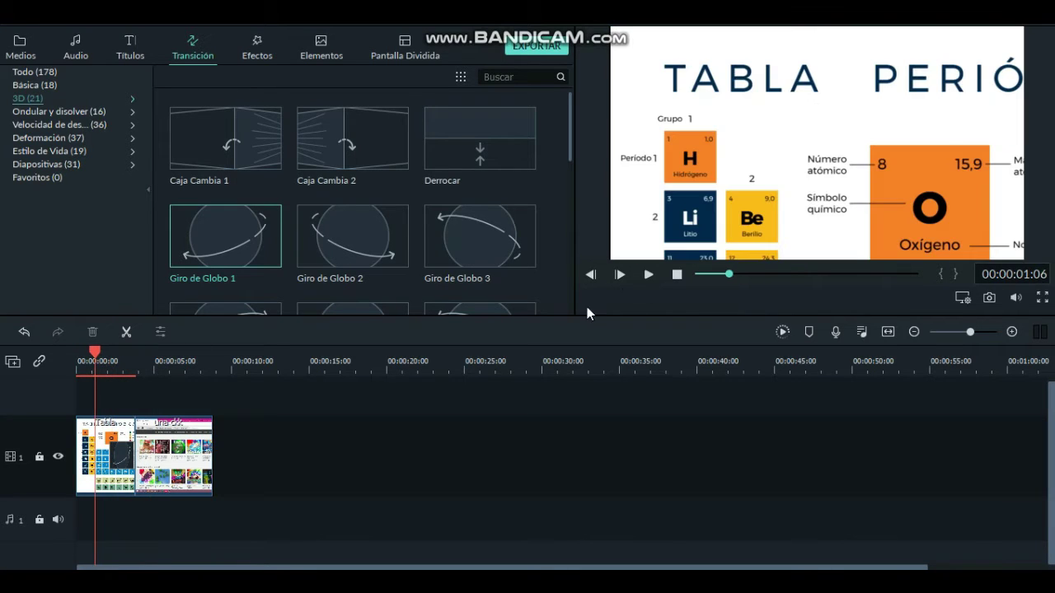
{"action": "left_click", "coordinate": [650, 275]}
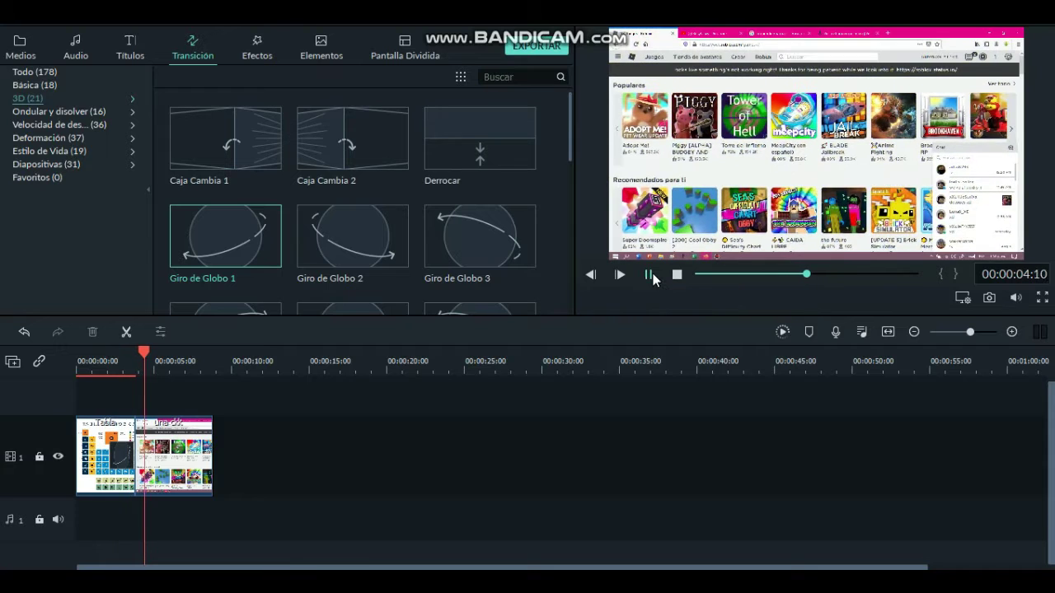
{"action": "left_click", "coordinate": [649, 276]}
Step: Replace the Giro de Globo 1 transition with Mosaico from the Ondular y disolver category at the end of the Tabla clip
{"action": "left_click", "coordinate": [122, 450]}
{"action": "right_click", "coordinate": [122, 450]}
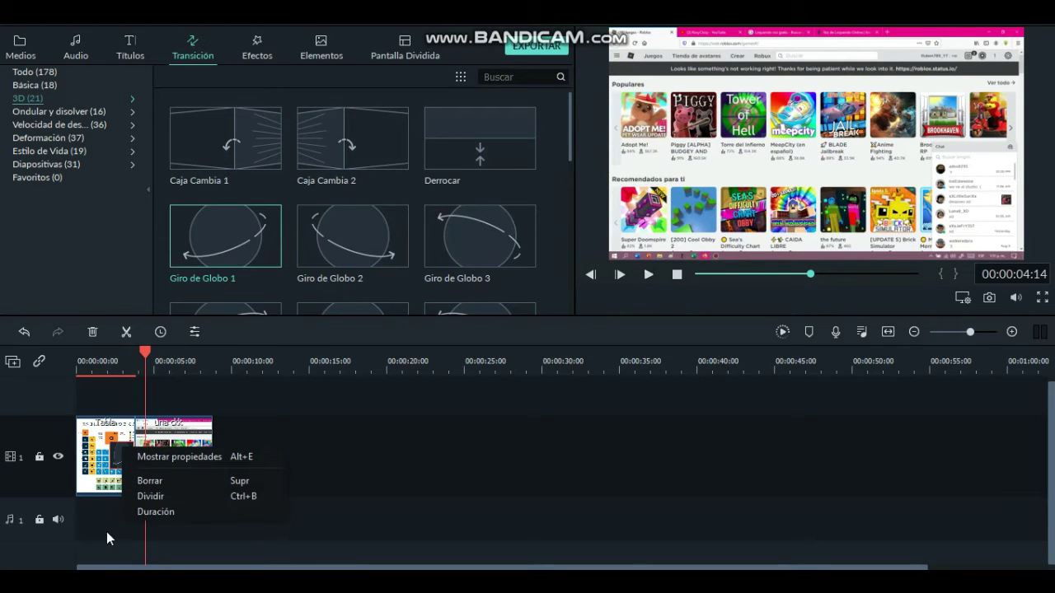
{"action": "left_click", "coordinate": [169, 480]}
{"action": "left_click", "coordinate": [87, 124]}
{"action": "left_click", "coordinate": [81, 112]}
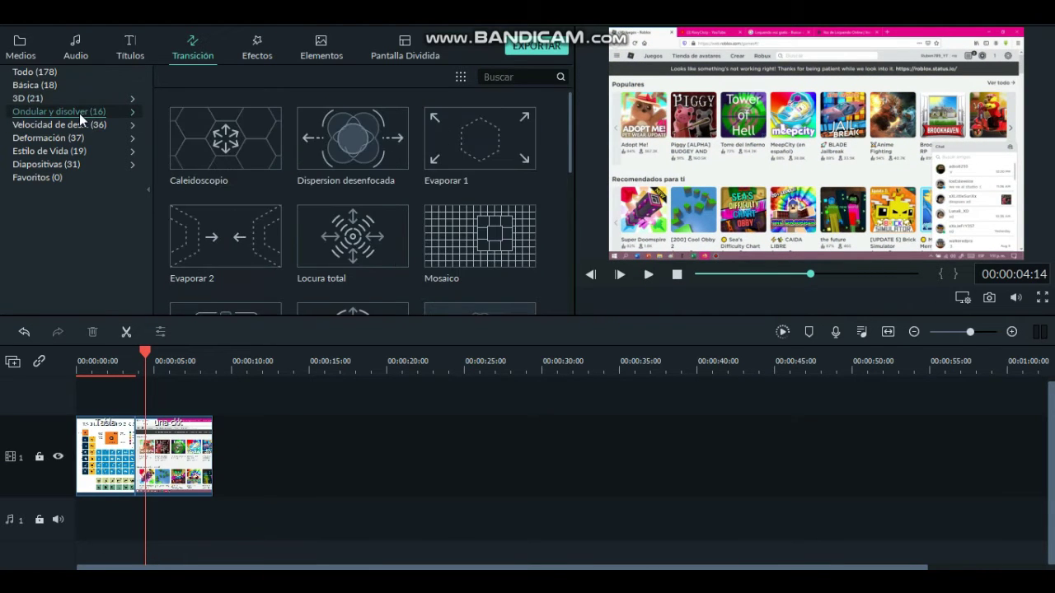
{"action": "left_click_drag", "start_coordinate": [506, 255], "coordinate": [111, 459]}
Step: Play the timeline from the beginning through the Mosaico transition into the una ckk clip
{"action": "left_click", "coordinate": [156, 353]}
{"action": "left_click_drag", "start_coordinate": [152, 355], "coordinate": [33, 375]}
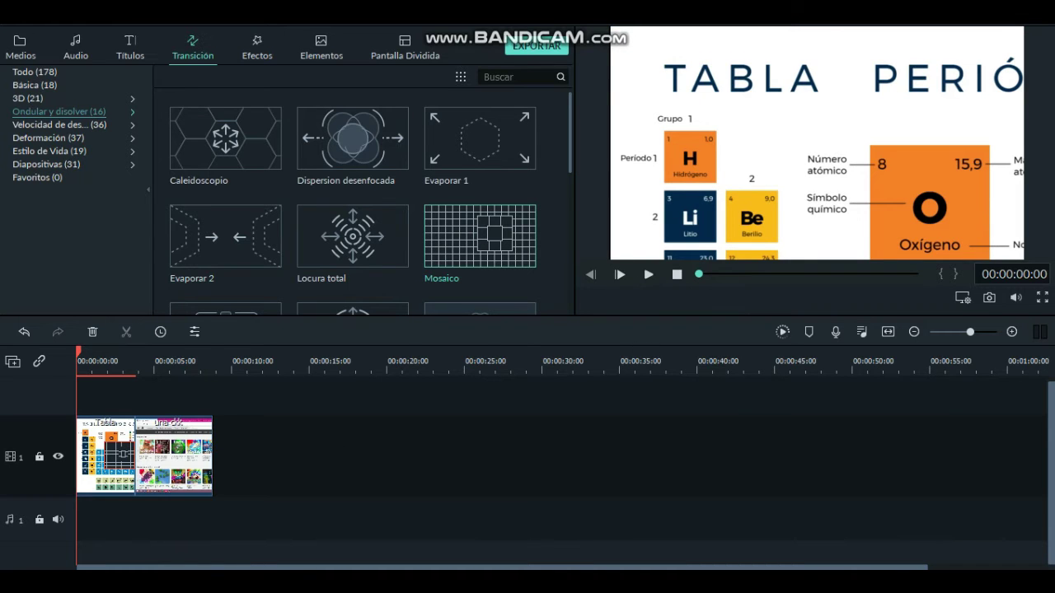
{"action": "left_click", "coordinate": [295, 567]}
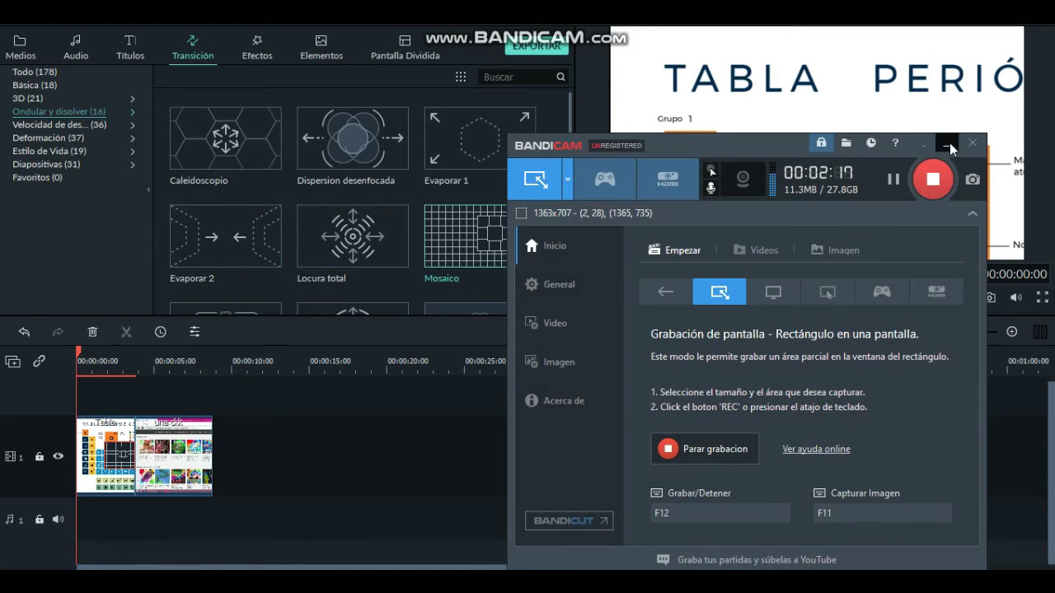
{"action": "left_click", "coordinate": [948, 146]}
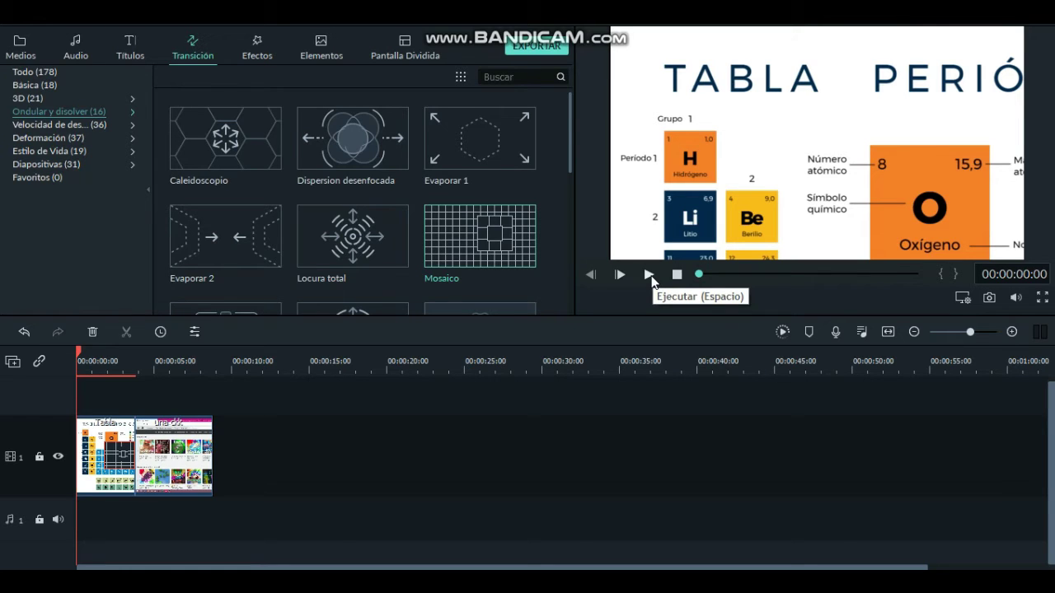
{"action": "left_click", "coordinate": [649, 275]}
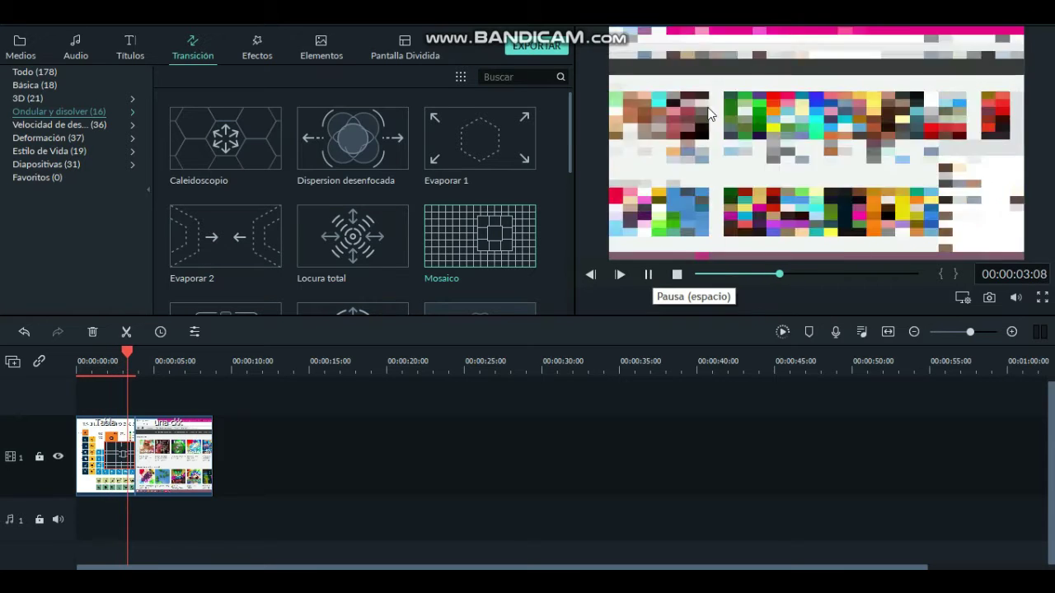
{"action": "left_click", "coordinate": [649, 274]}
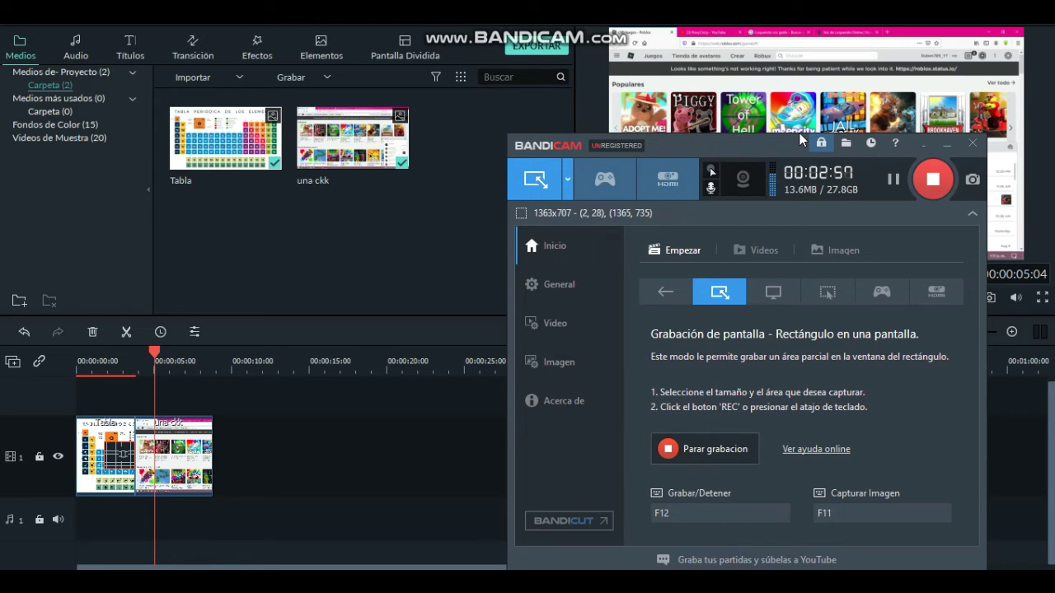
{"action": "left_click", "coordinate": [946, 148]}
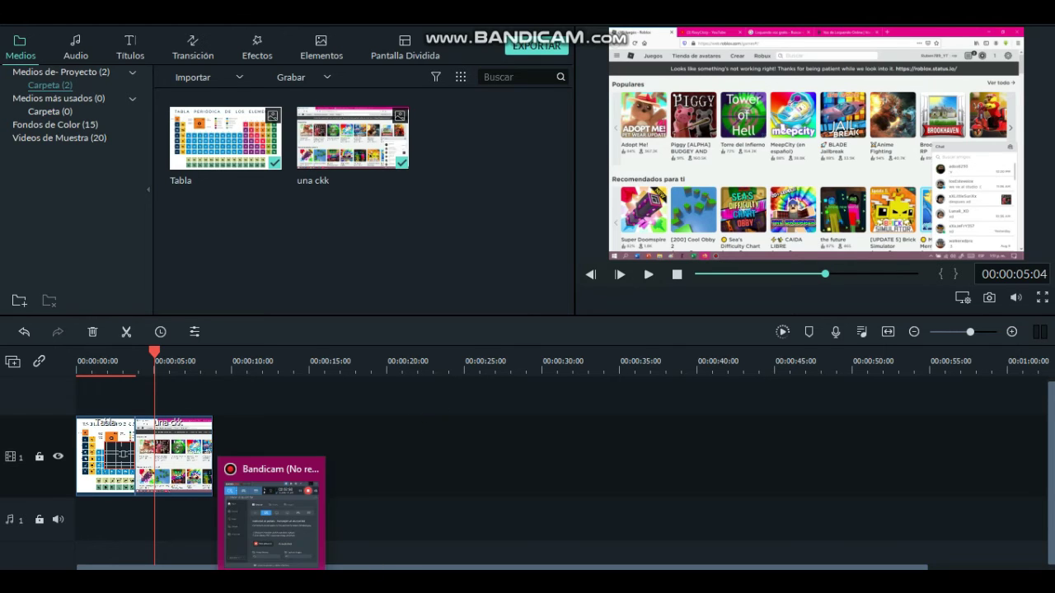
{"action": "left_click", "coordinate": [272, 511]}
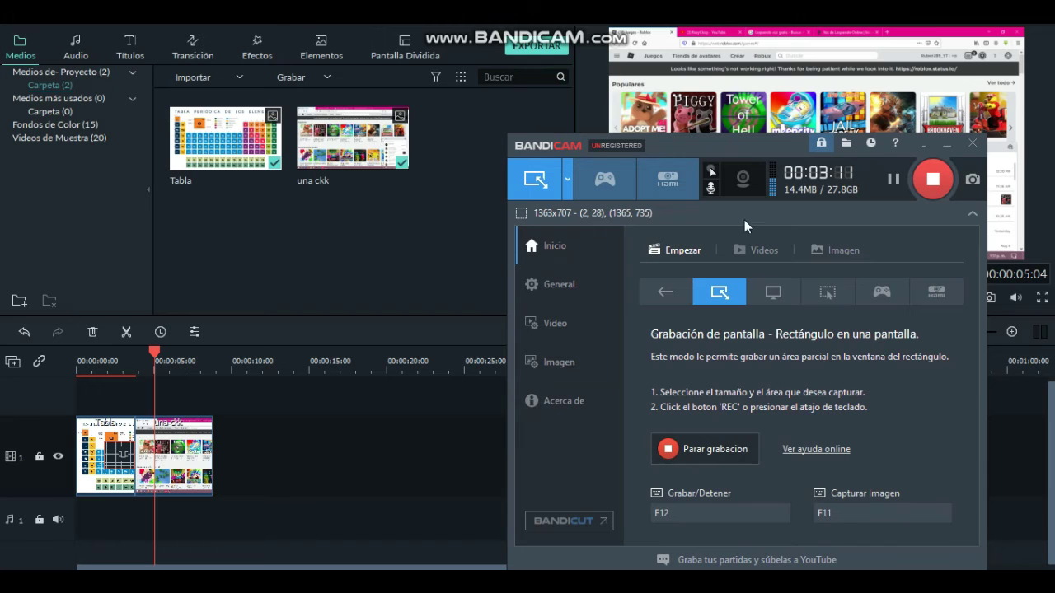
{"action": "left_click", "coordinate": [948, 148]}
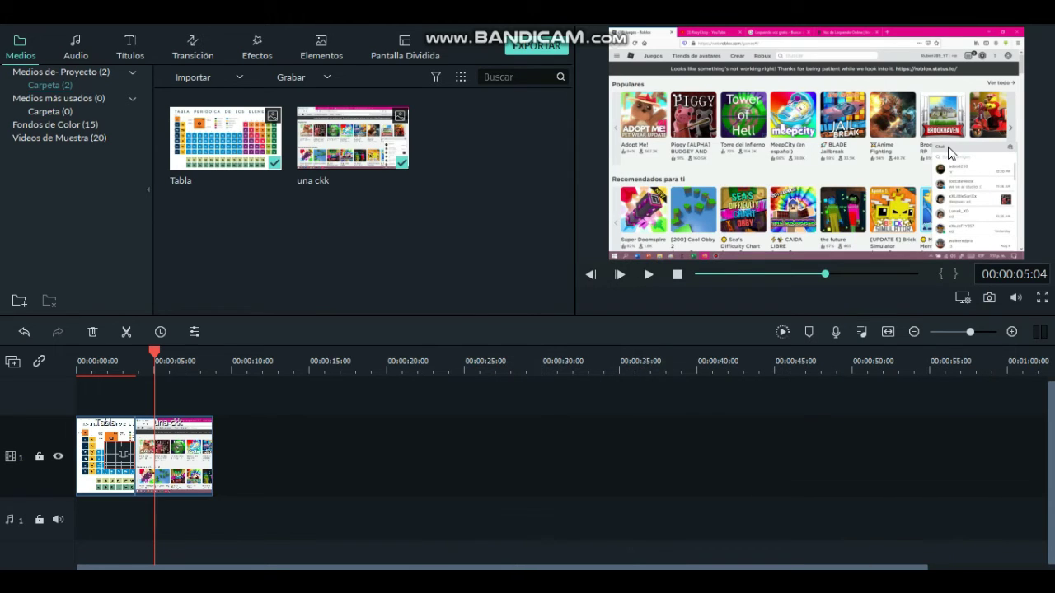
{"action": "key", "text": "alt+Tab"}
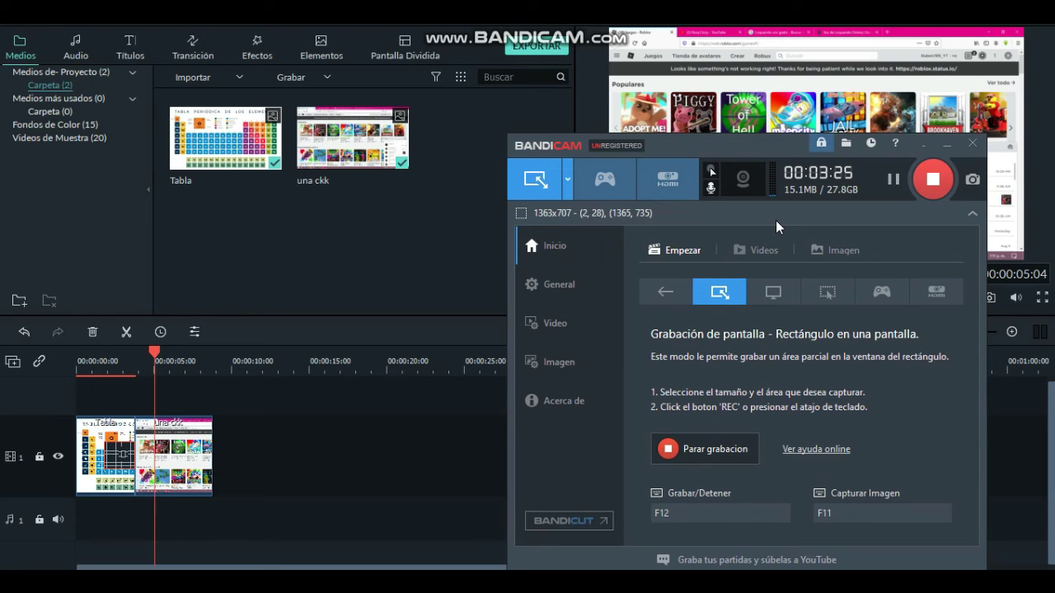
{"action": "left_click", "coordinate": [945, 145]}
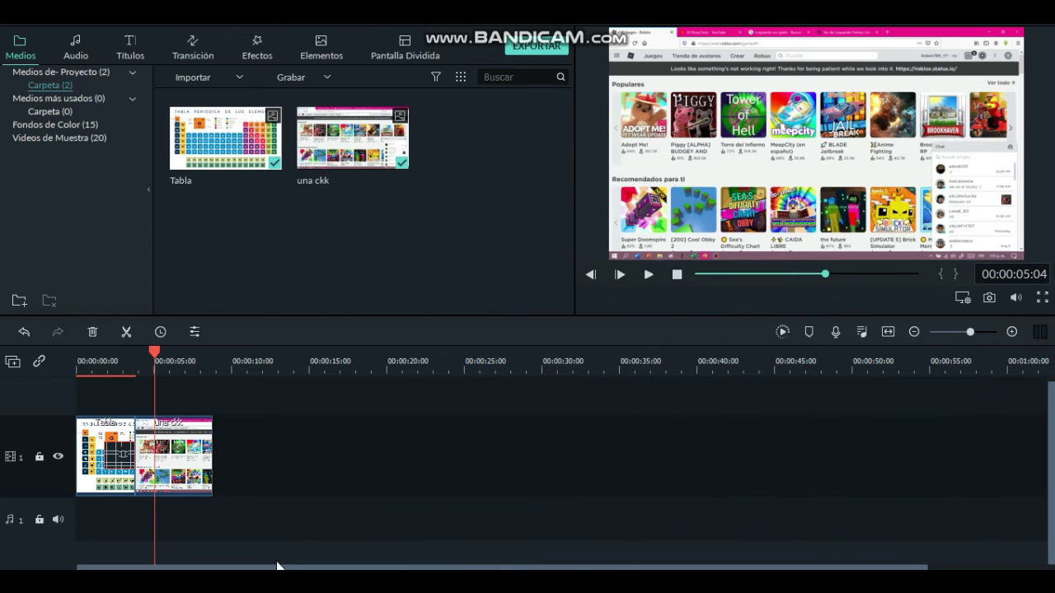
{"action": "left_click", "coordinate": [277, 577]}
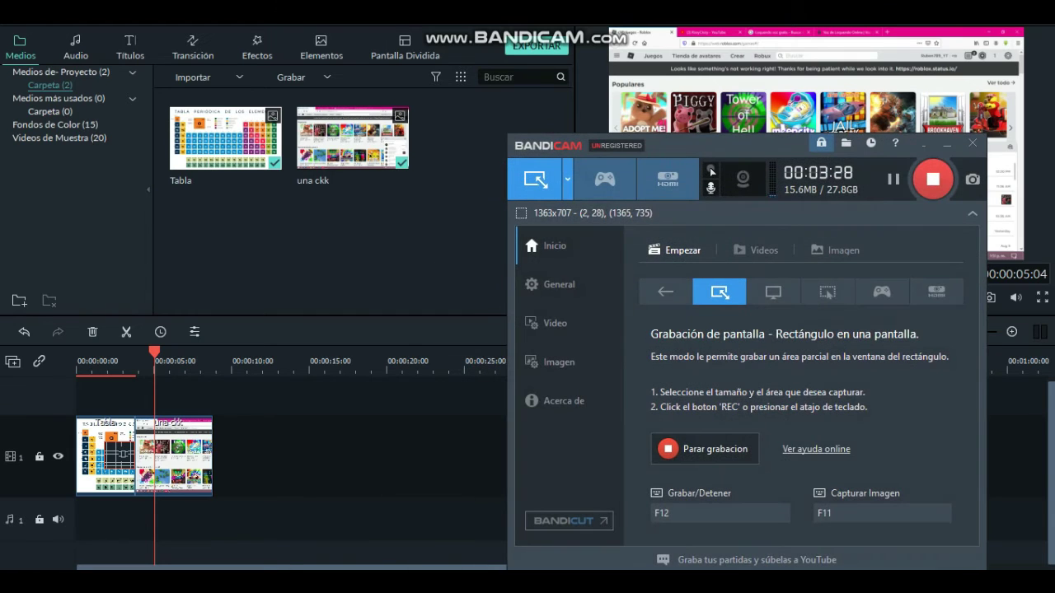
{"action": "left_click", "coordinate": [713, 449]}
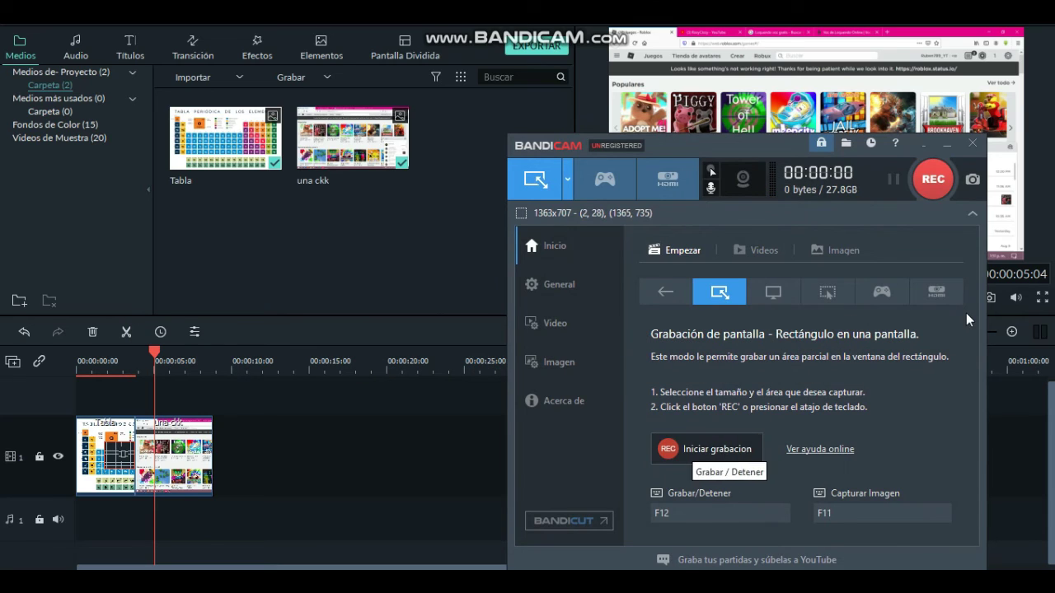
{"action": "left_click", "coordinate": [945, 145]}
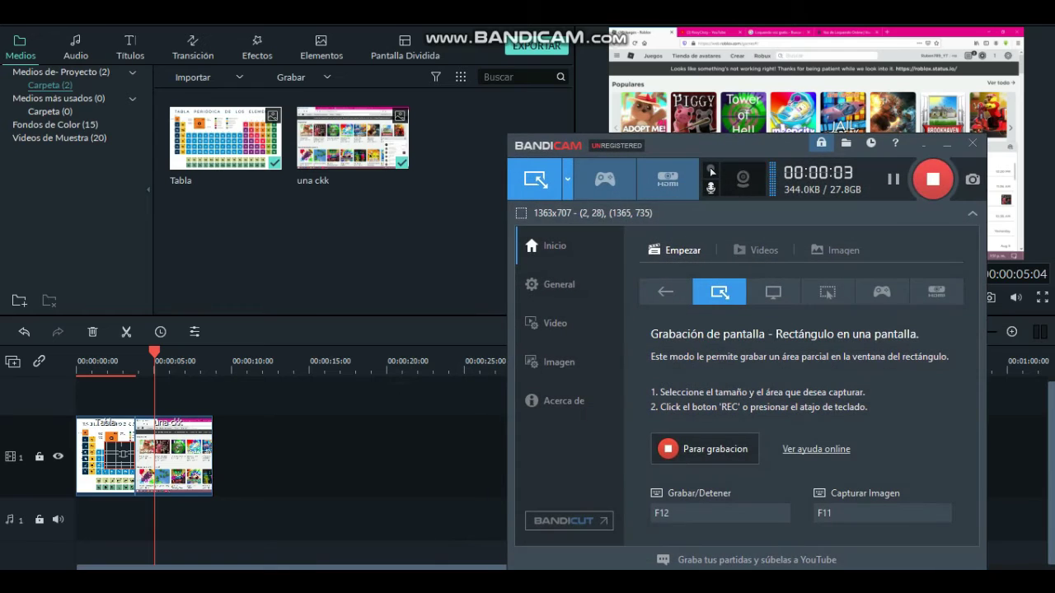
{"action": "left_click", "coordinate": [706, 449]}
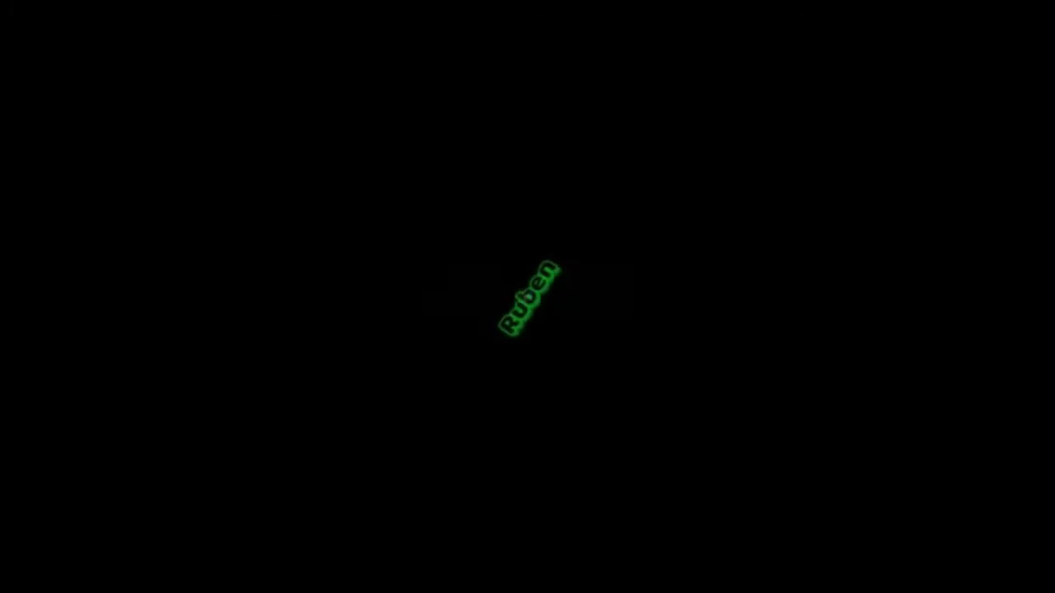